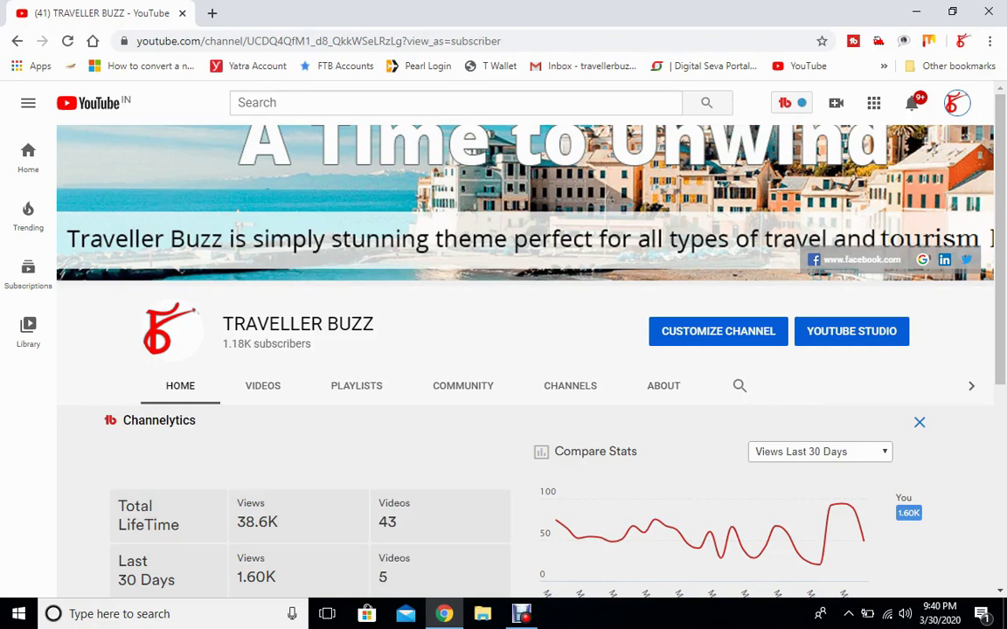
Scroll through the YouTube channel page, then hide Chrome with Windows+D to reveal the desktop.
scroll(504, 350, down, 1)
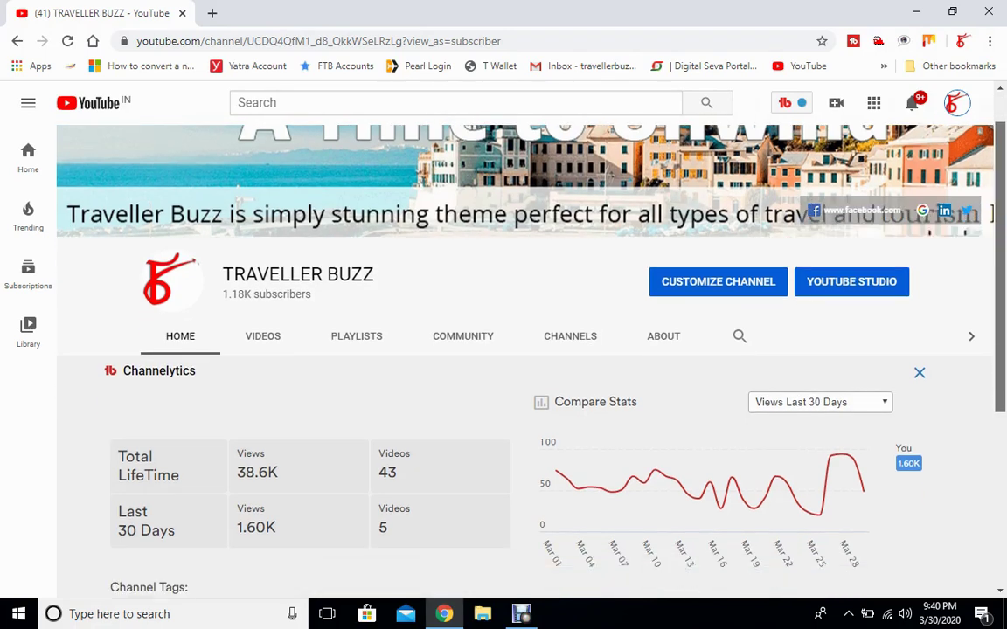
scroll(503, 350, down, 1)
scroll(504, 350, down, 2)
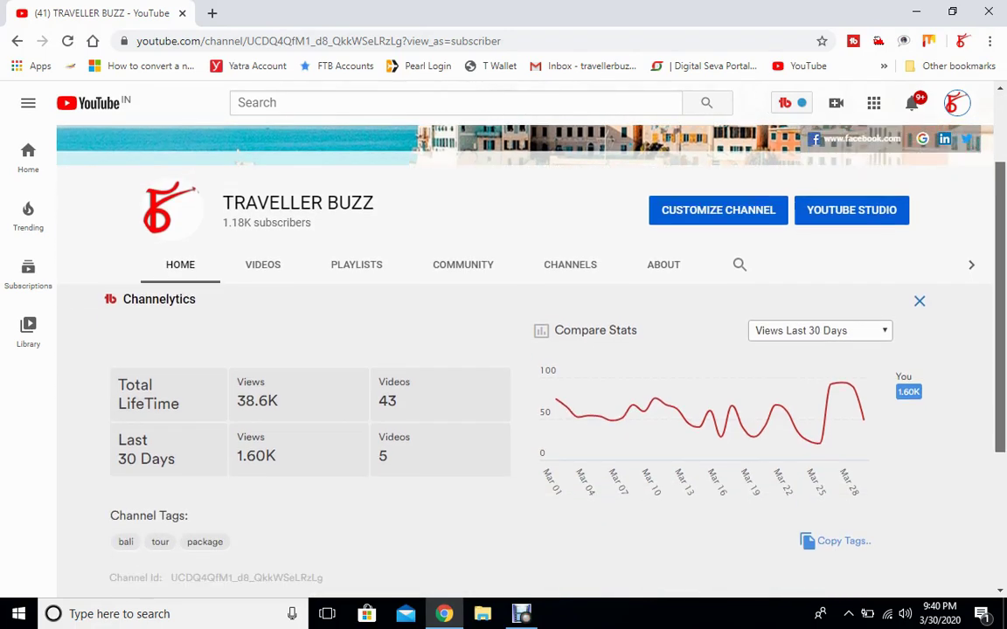
scroll(503, 349, down, 2)
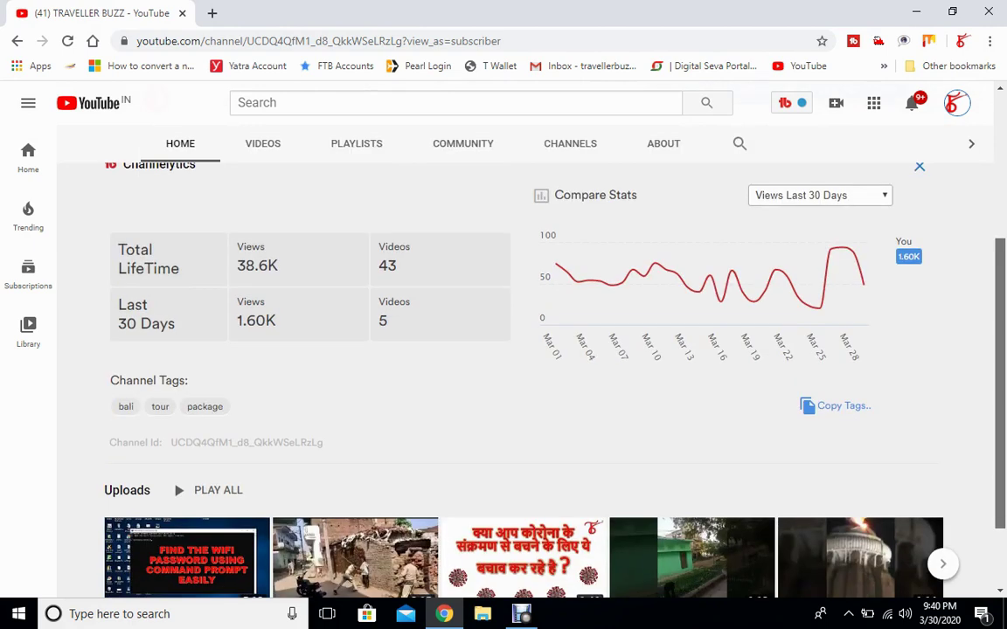
scroll(504, 349, down, 2)
scroll(503, 350, up, 1)
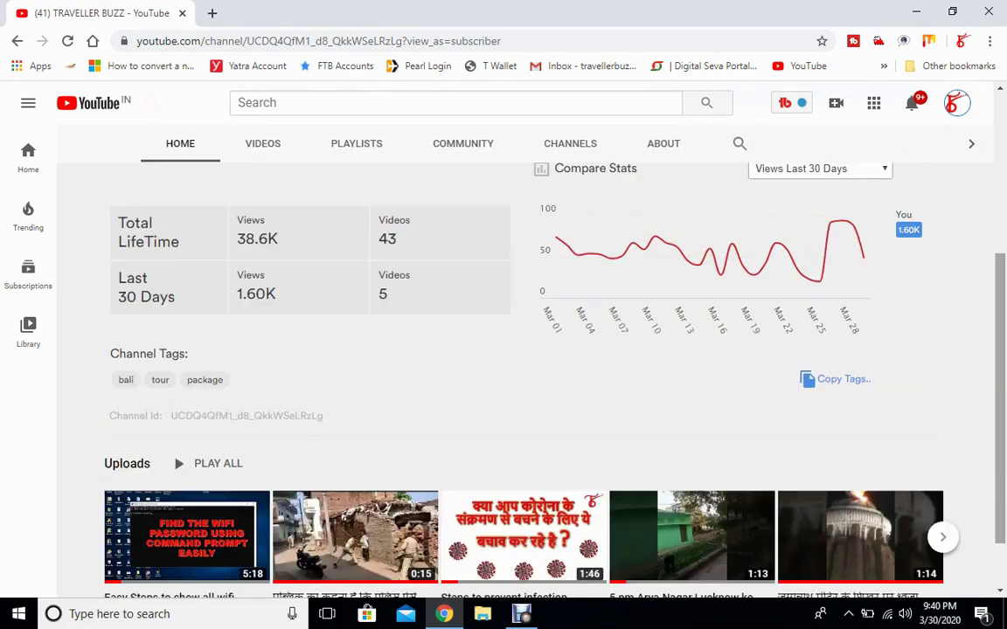
scroll(503, 350, up, 2)
scroll(503, 350, up, 1)
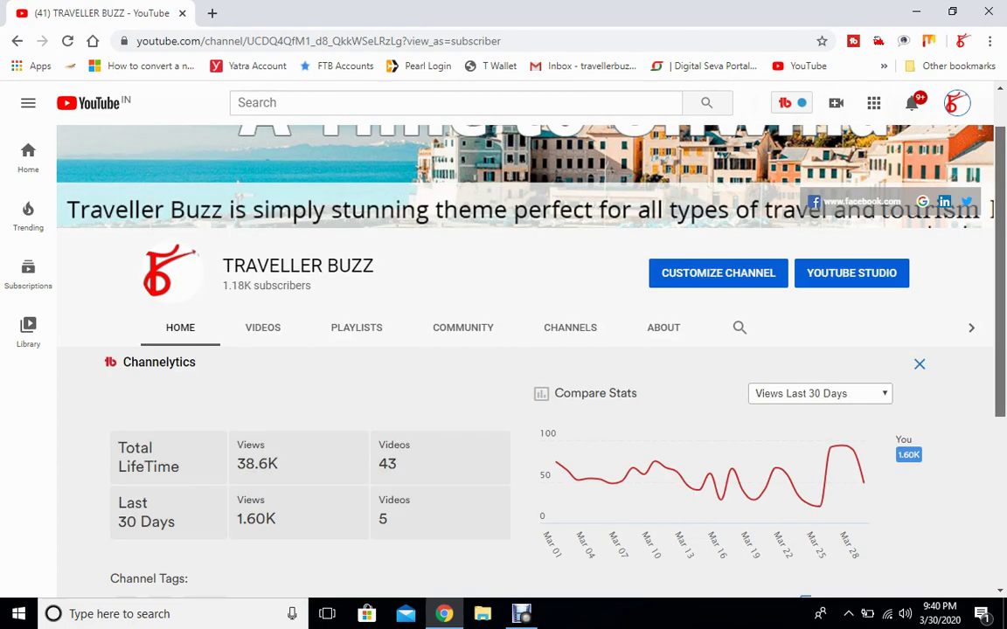
scroll(503, 349, up, 1)
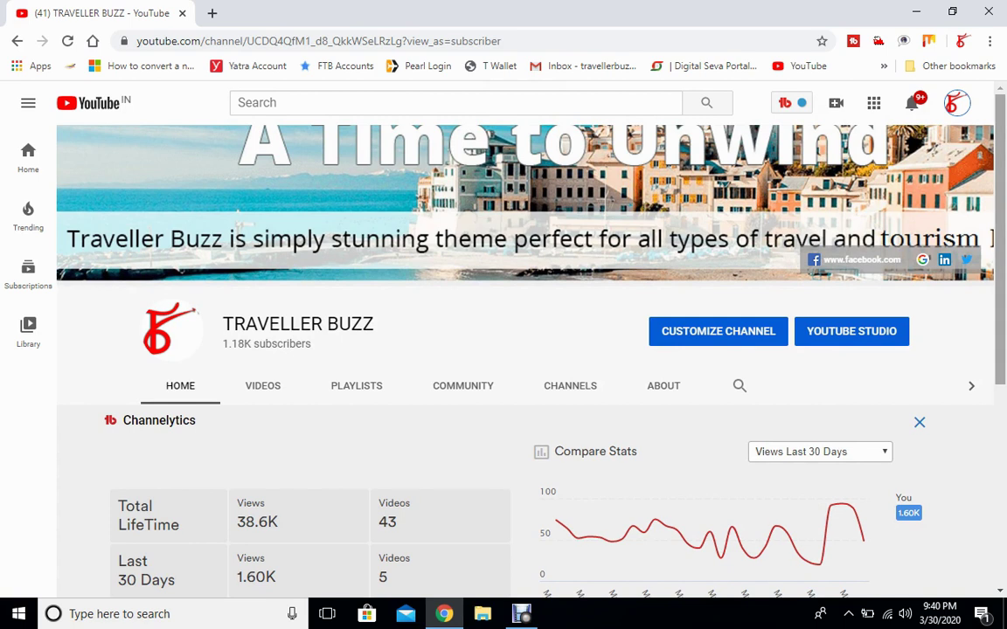
key(super+d)
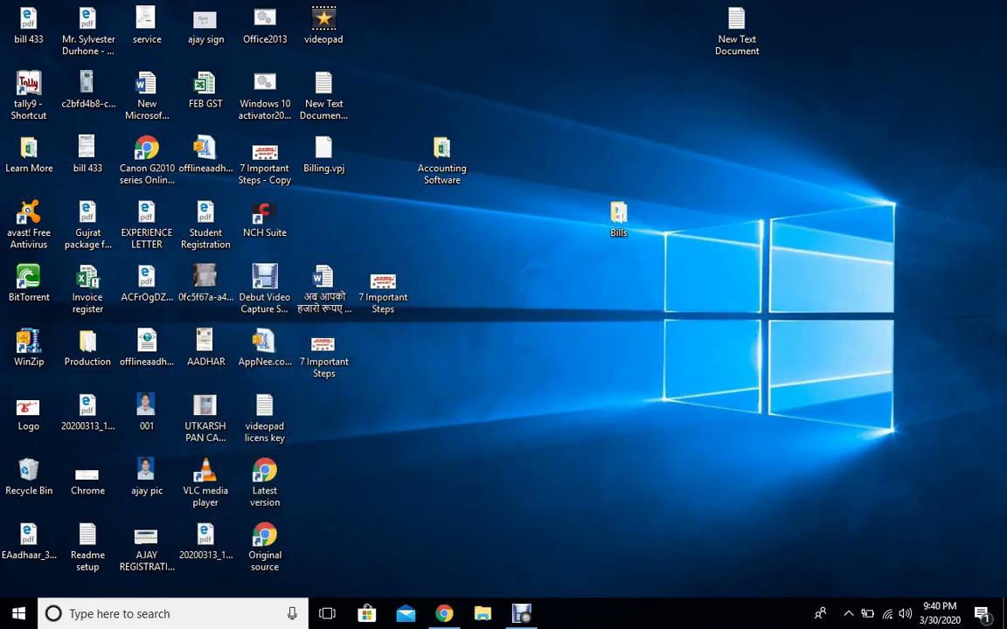
Open the Accounting Software folder and launch the Invoice register 1 workbook.
key(Return)
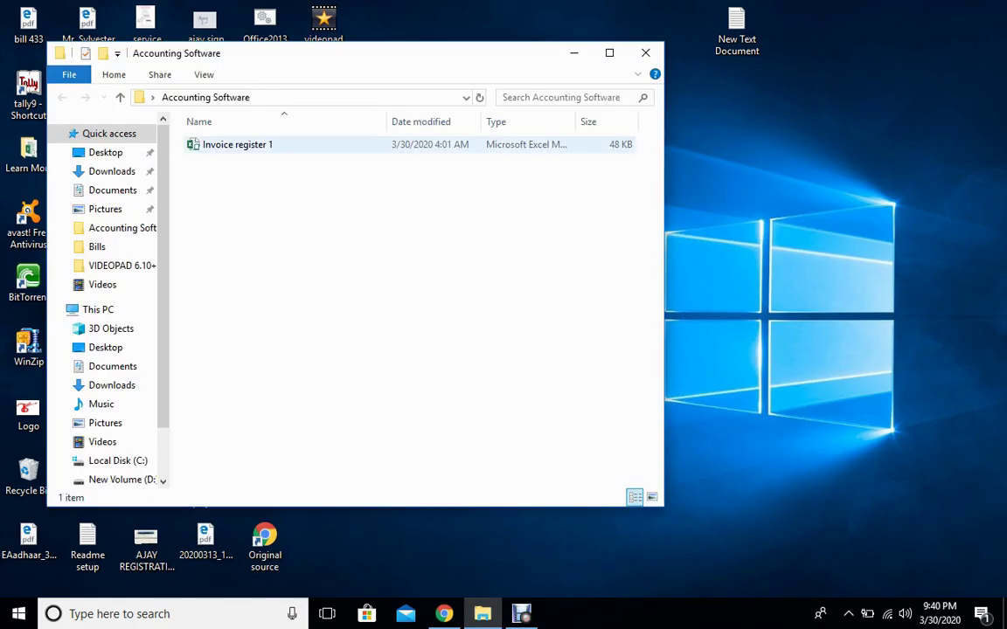
click(237, 145)
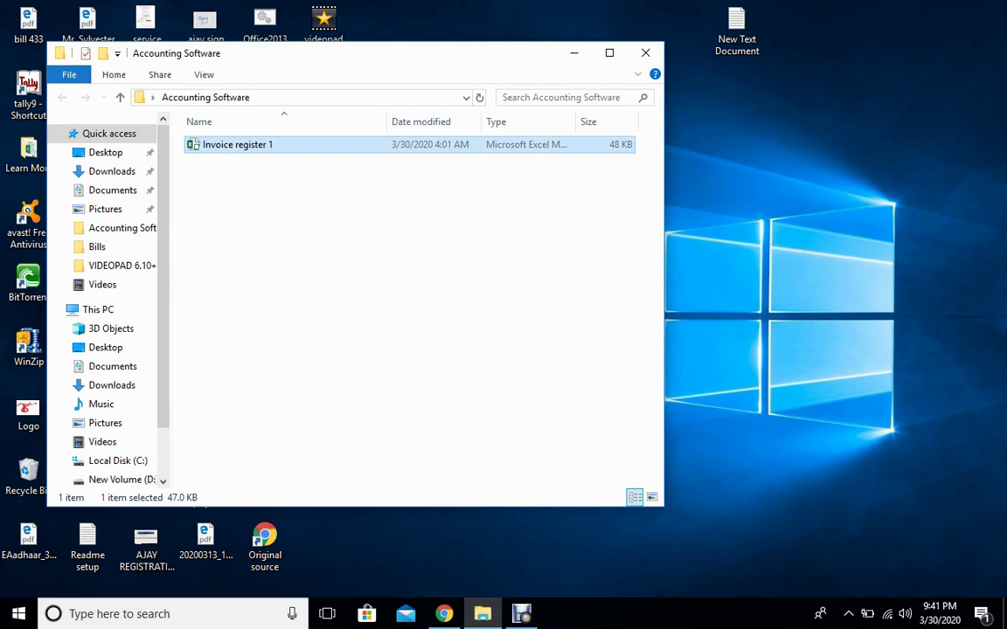
key(Return)
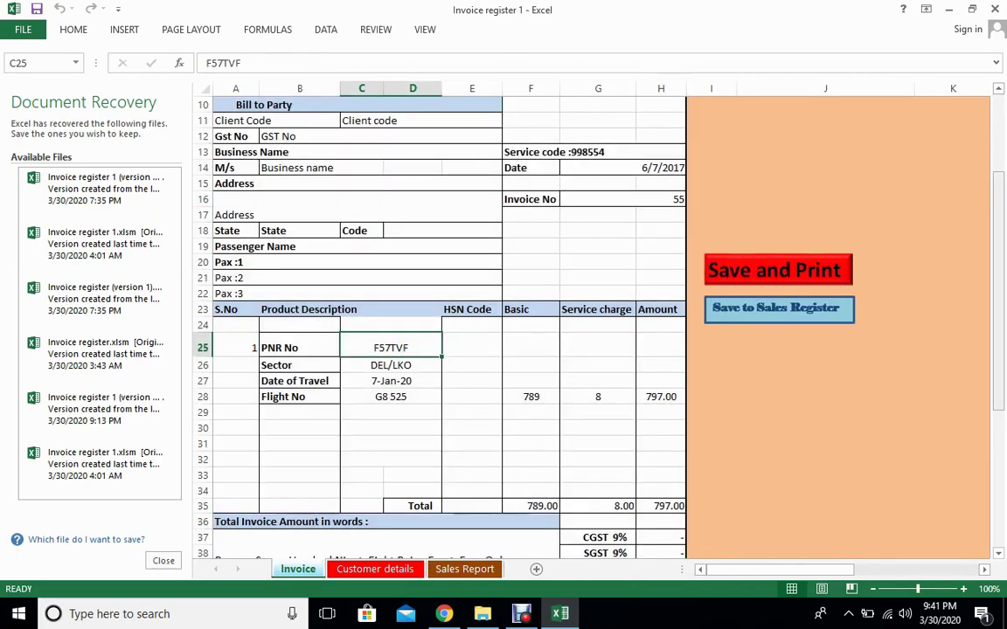
drag(998, 288, 997, 211)
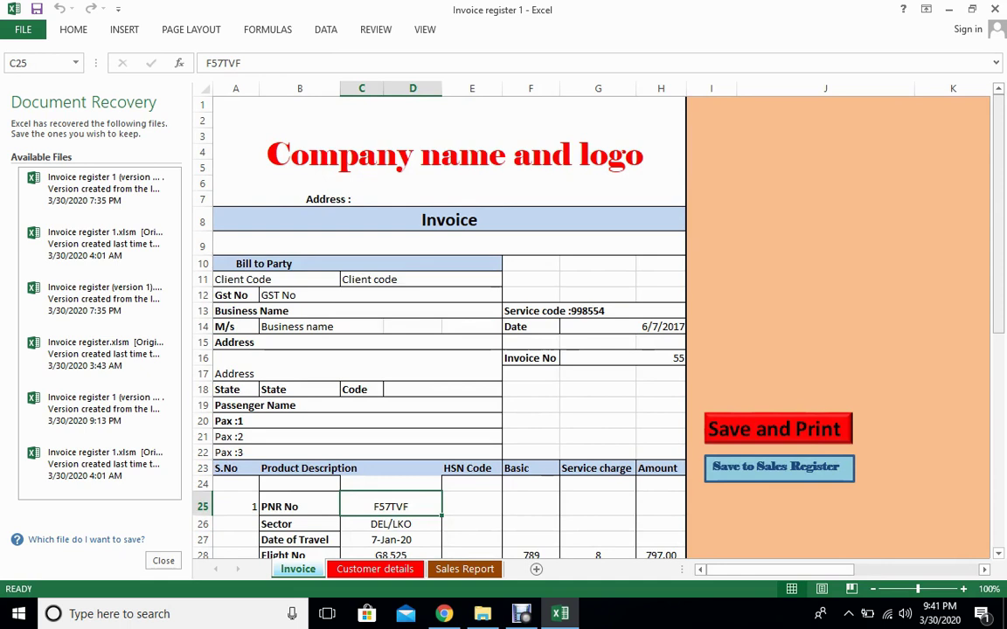
click(454, 153)
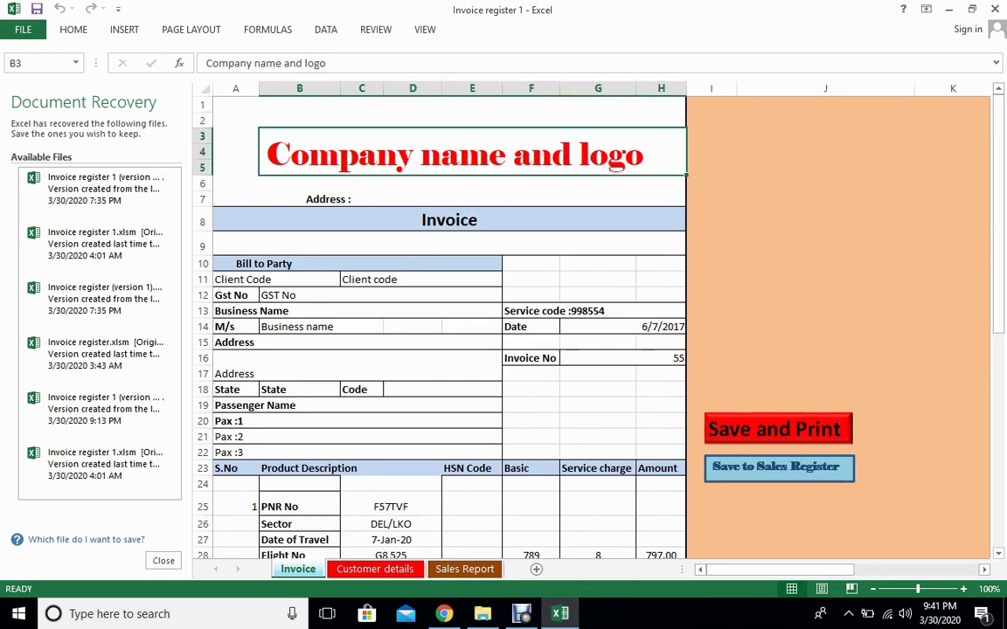
click(361, 199)
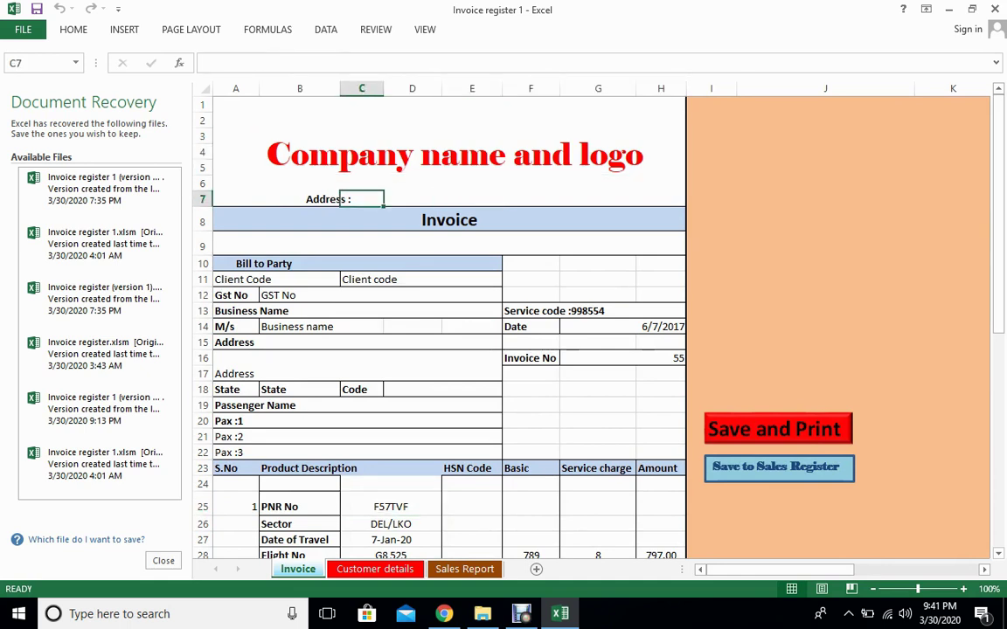
scroll(437, 323, down, 3)
click(391, 348)
Recheck the heading and Address label cell, then select the Bill to Party field.
drag(997, 292, 998, 210)
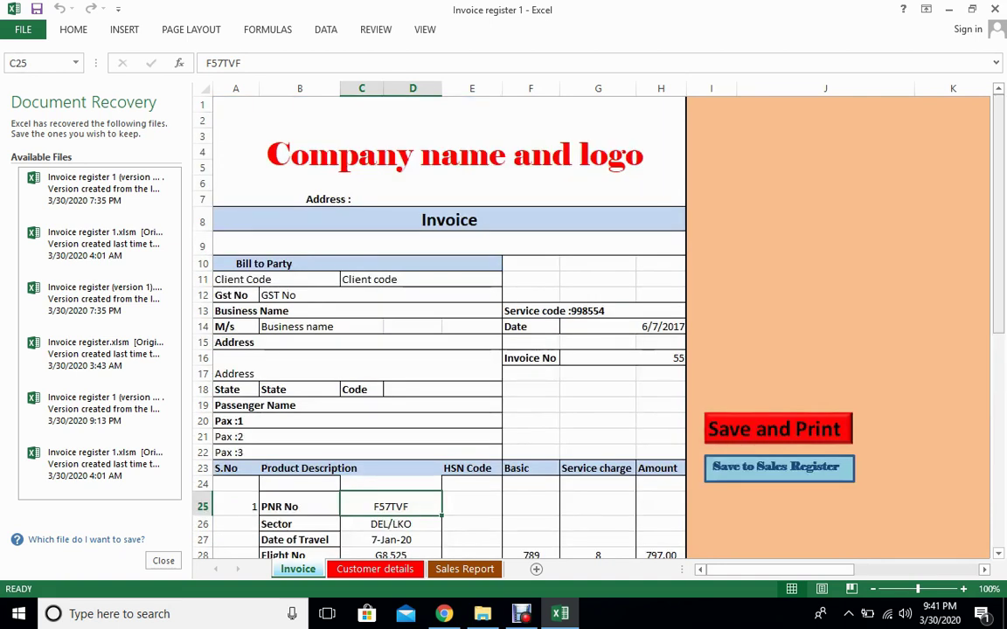
click(454, 153)
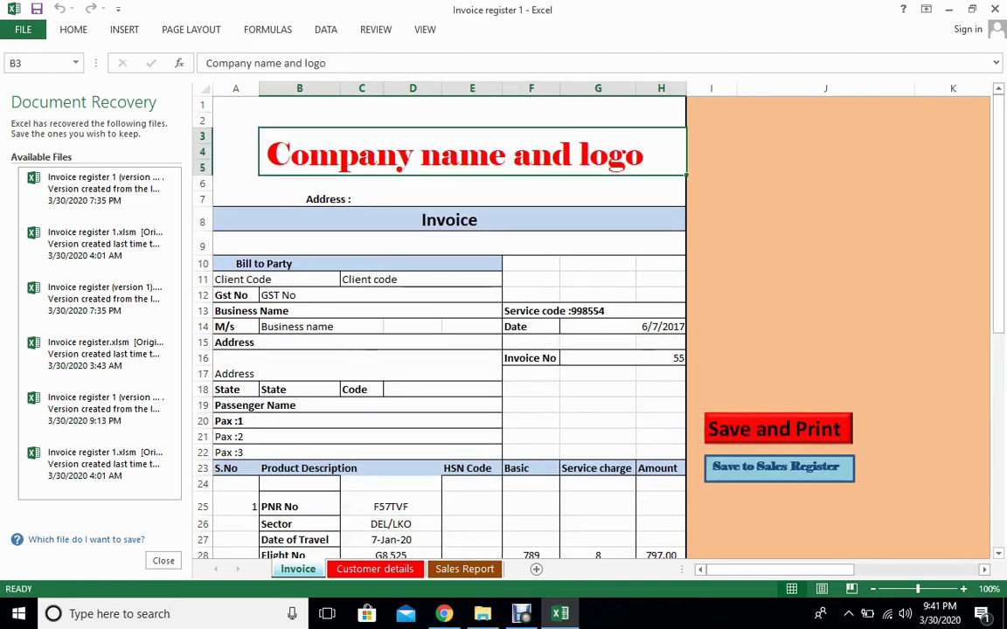
click(361, 199)
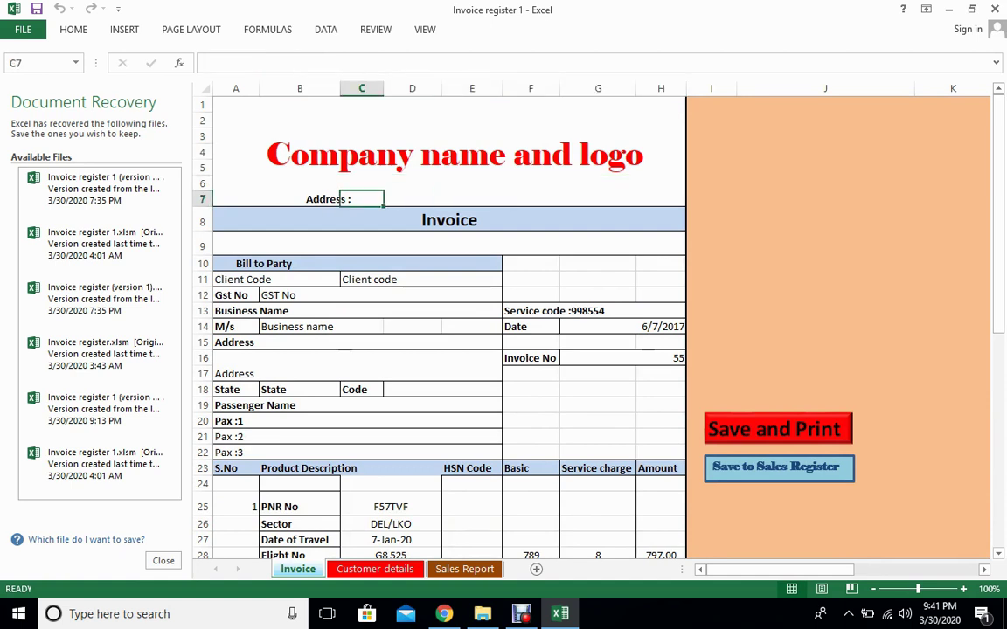
double_click(299, 199)
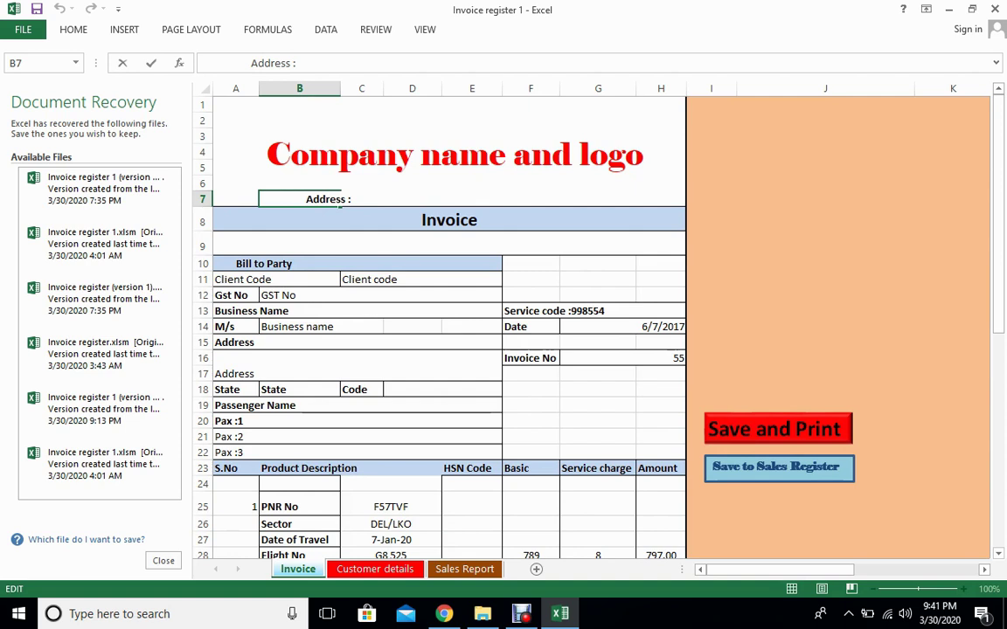
drag(998, 232, 997, 255)
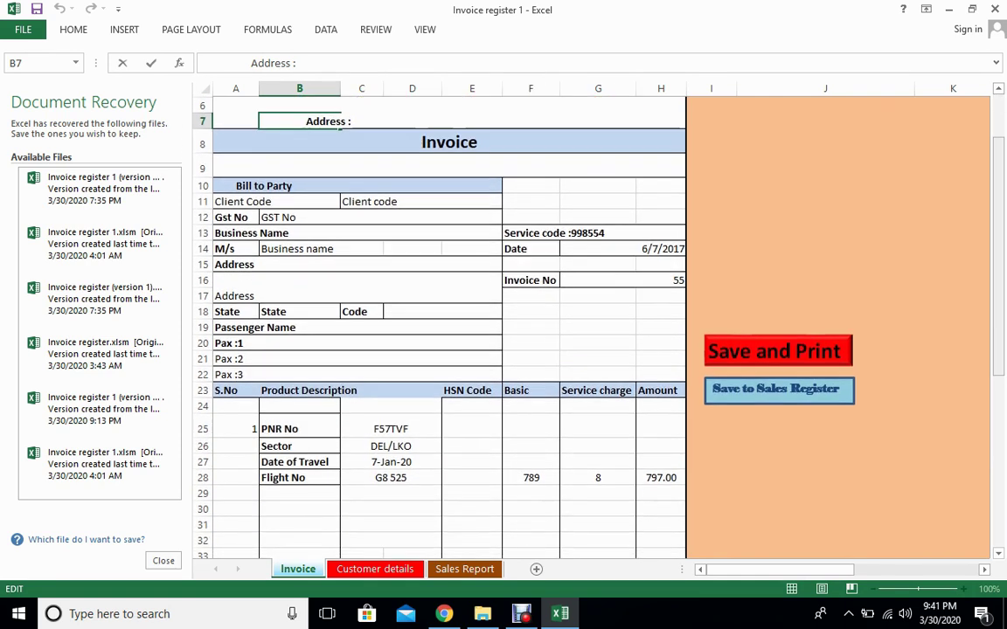
click(263, 185)
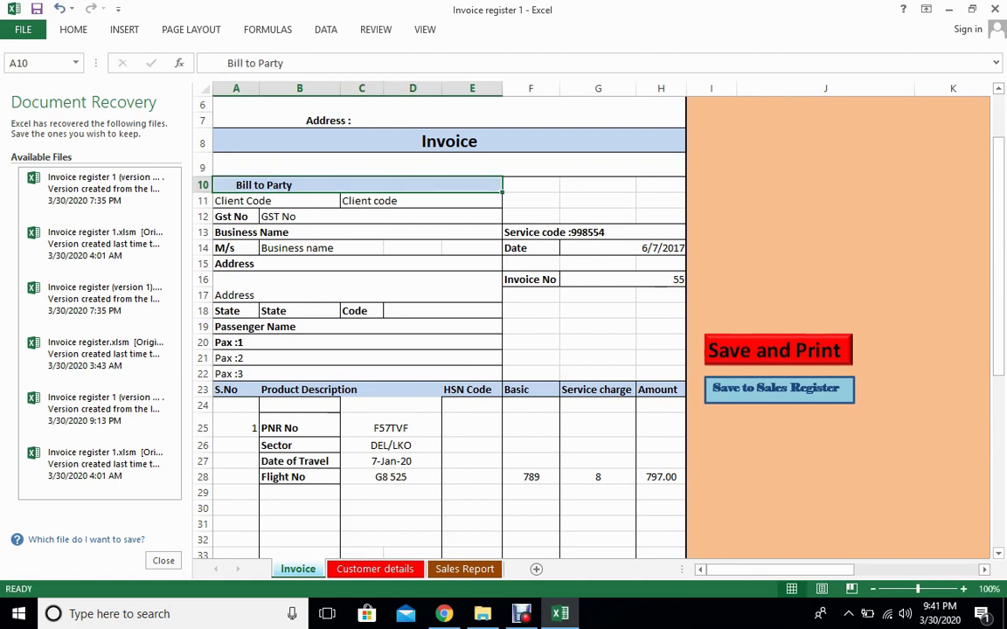
click(369, 200)
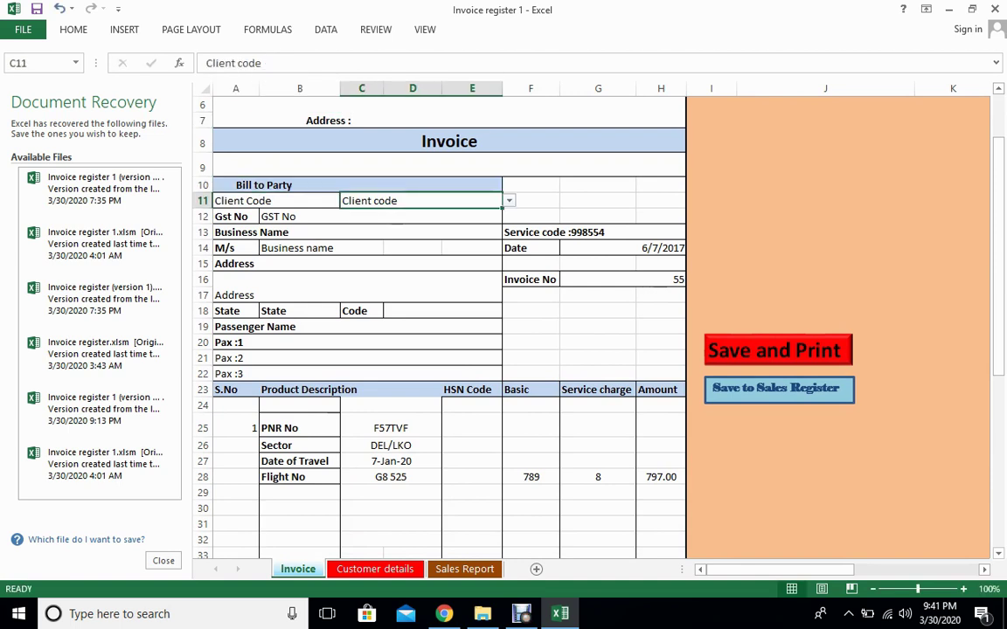
key(alt+Down)
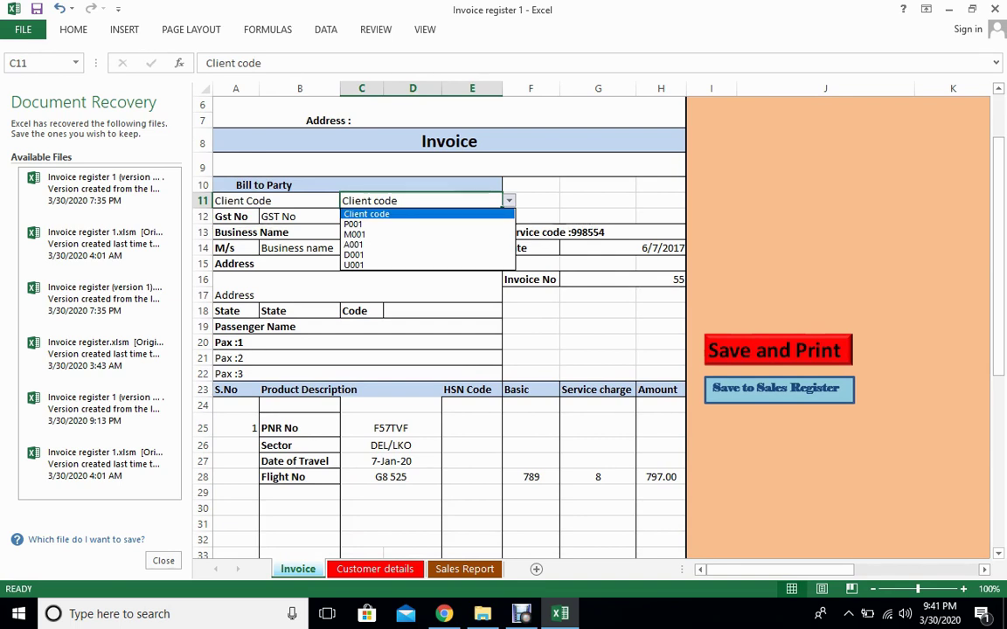
key(Down)
key(Return)
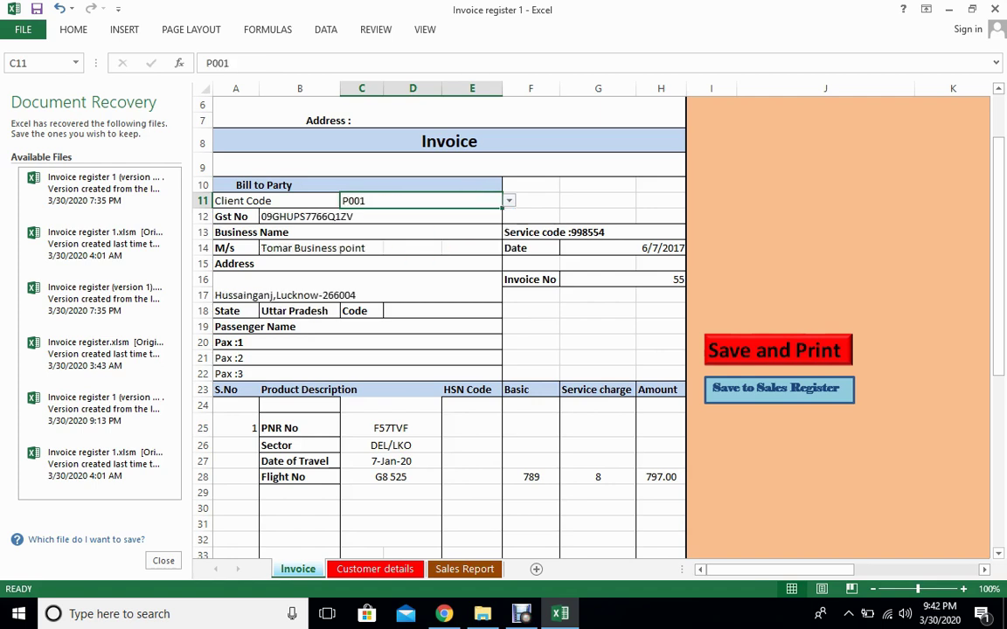
click(306, 216)
key(Down)
key(Down)
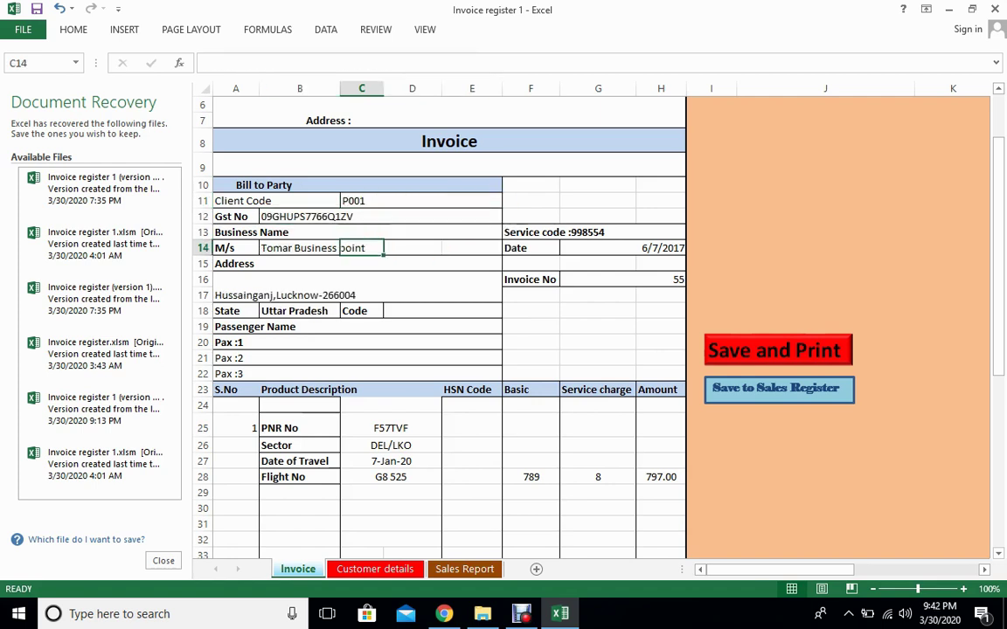
key(Down)
key(Down)
key(Down)
key(Down)
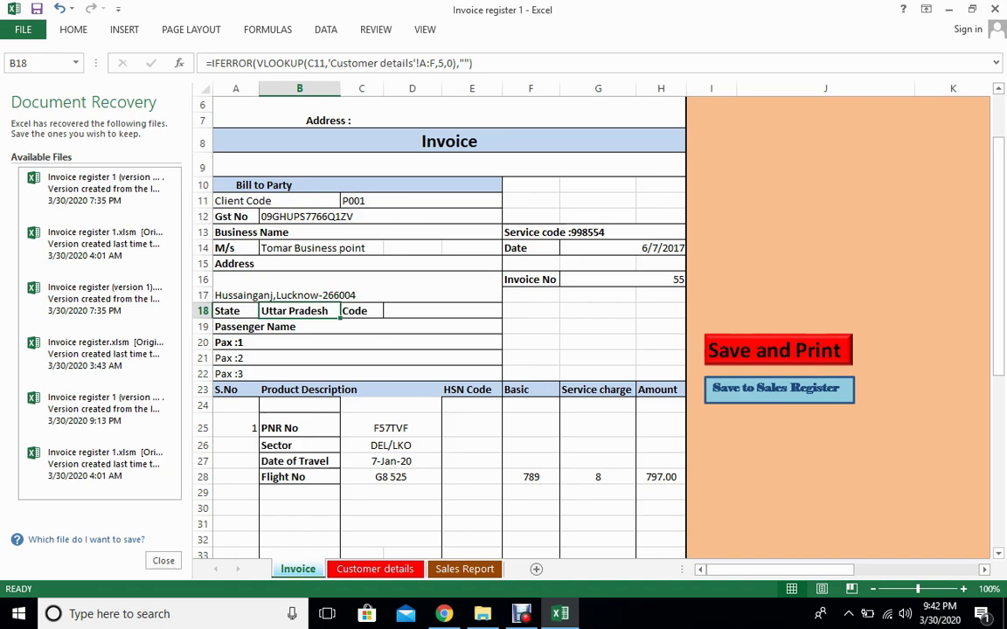
click(621, 248)
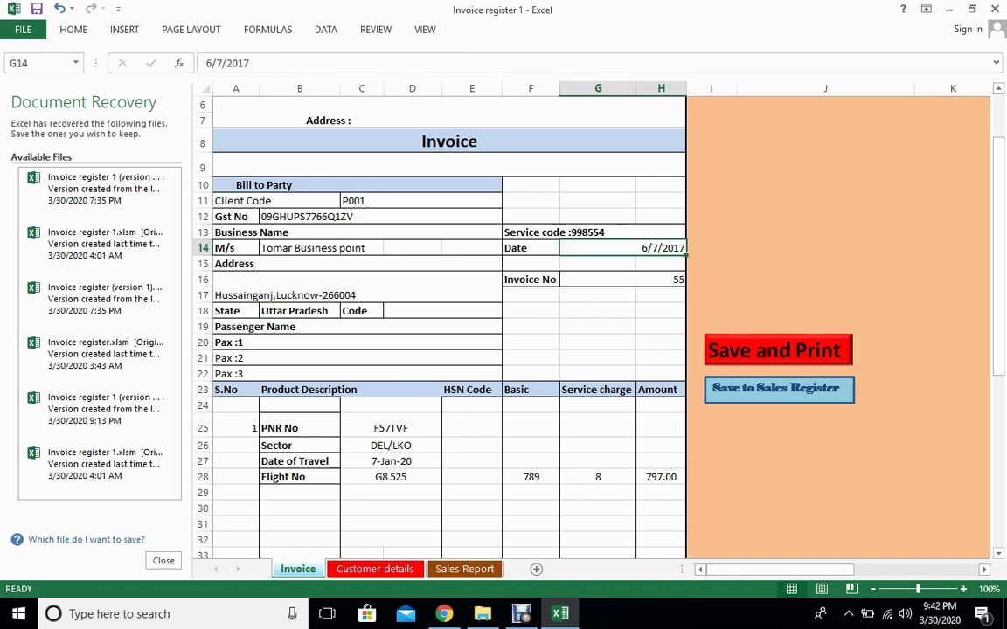
click(621, 279)
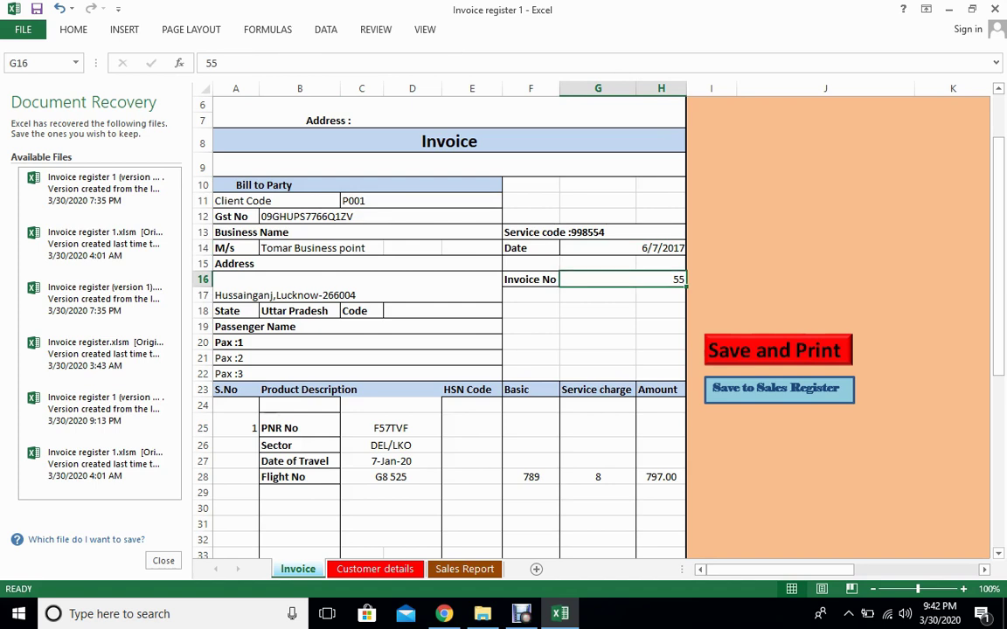
click(391, 427)
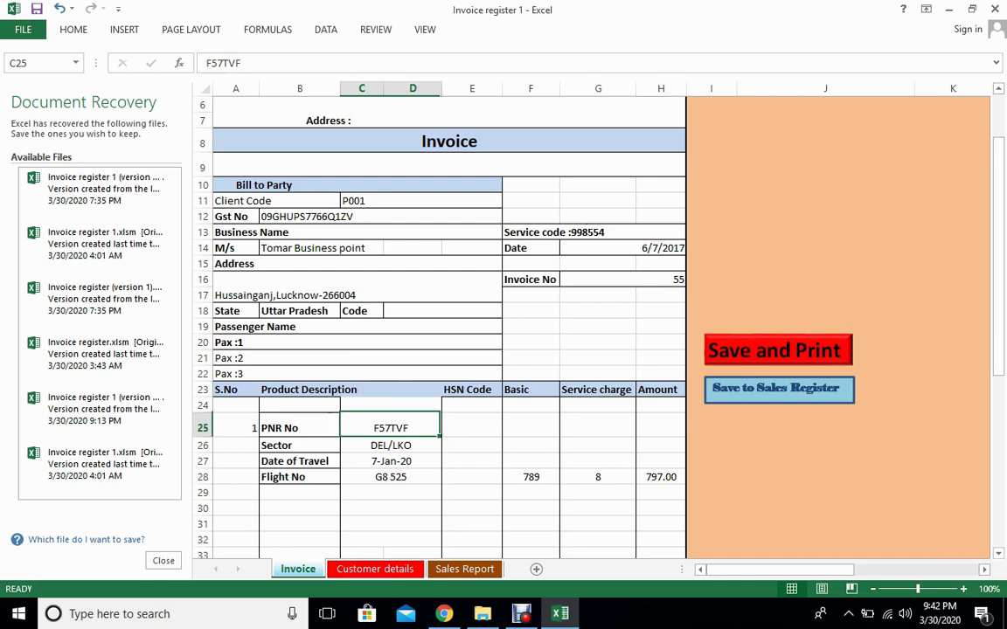
click(390, 444)
click(391, 461)
click(391, 476)
click(621, 279)
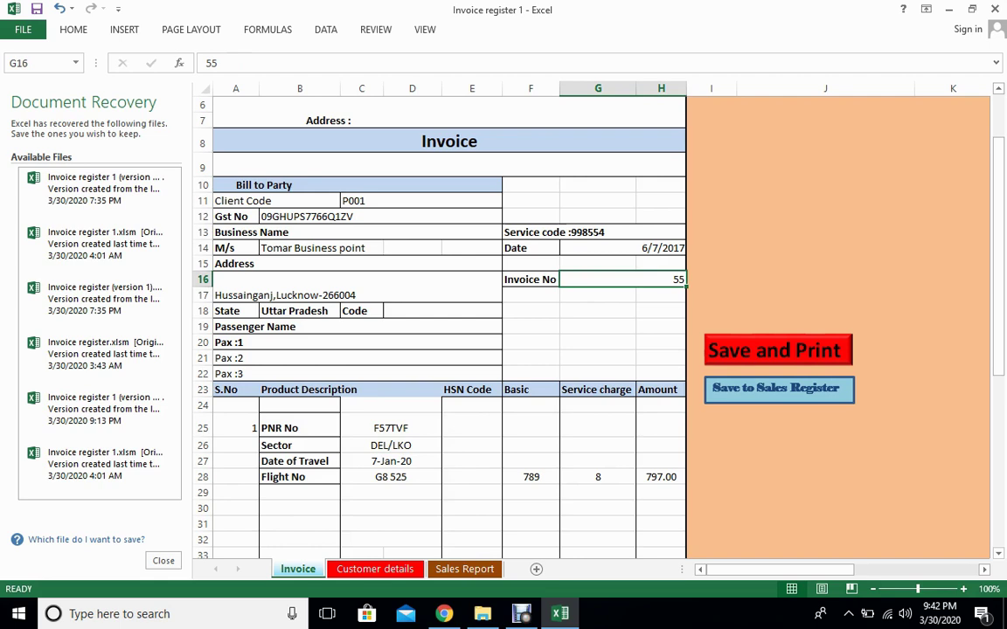
click(361, 390)
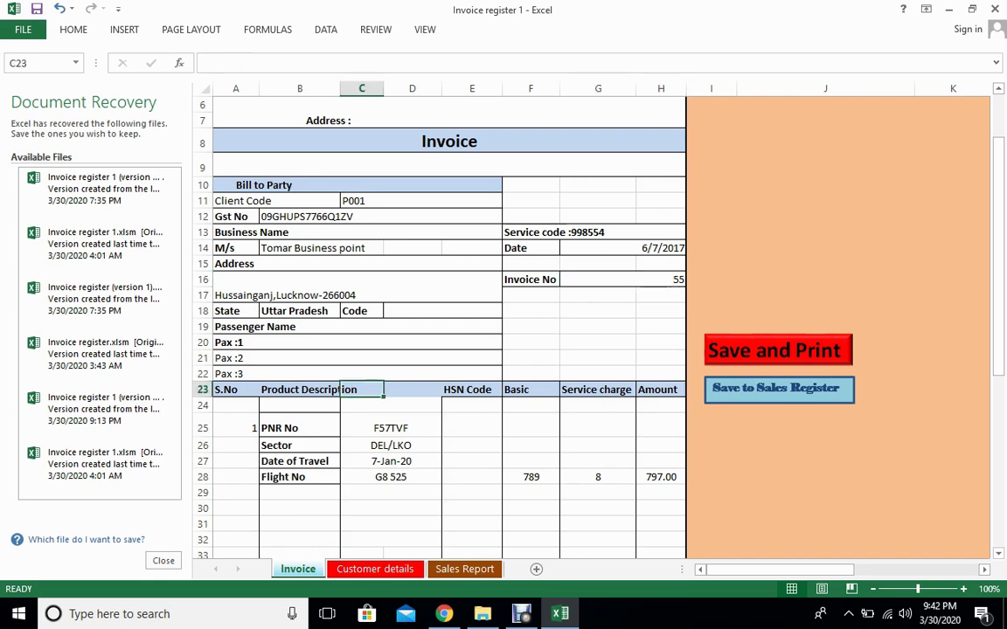
click(390, 427)
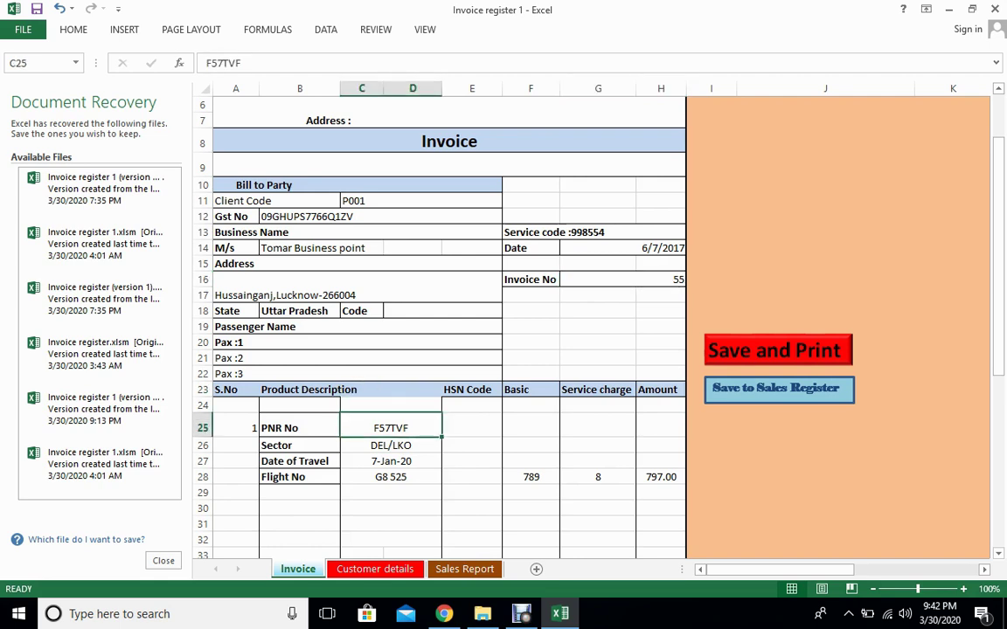
click(391, 445)
click(391, 461)
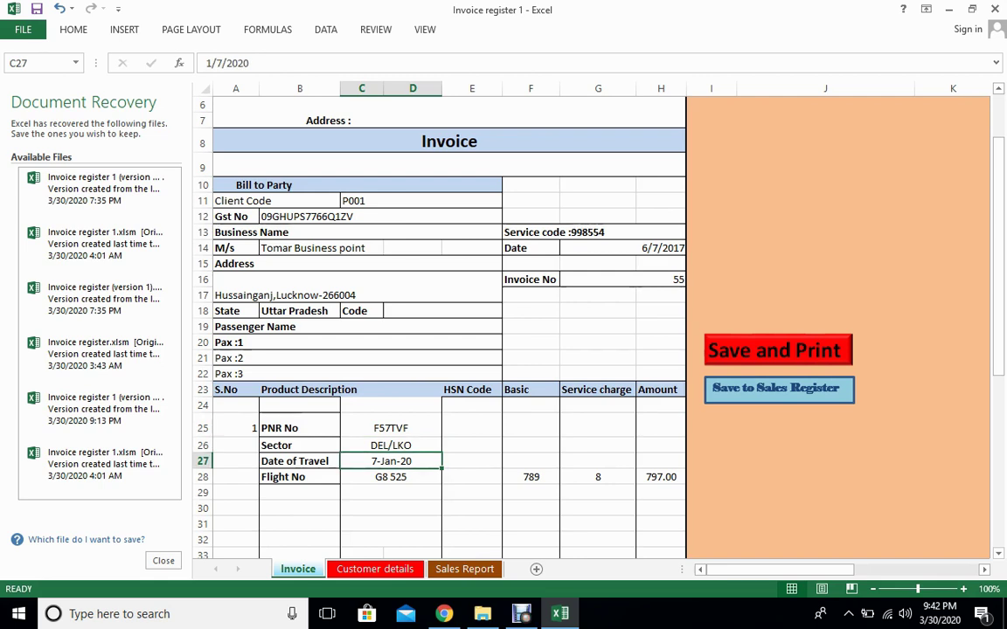
click(391, 477)
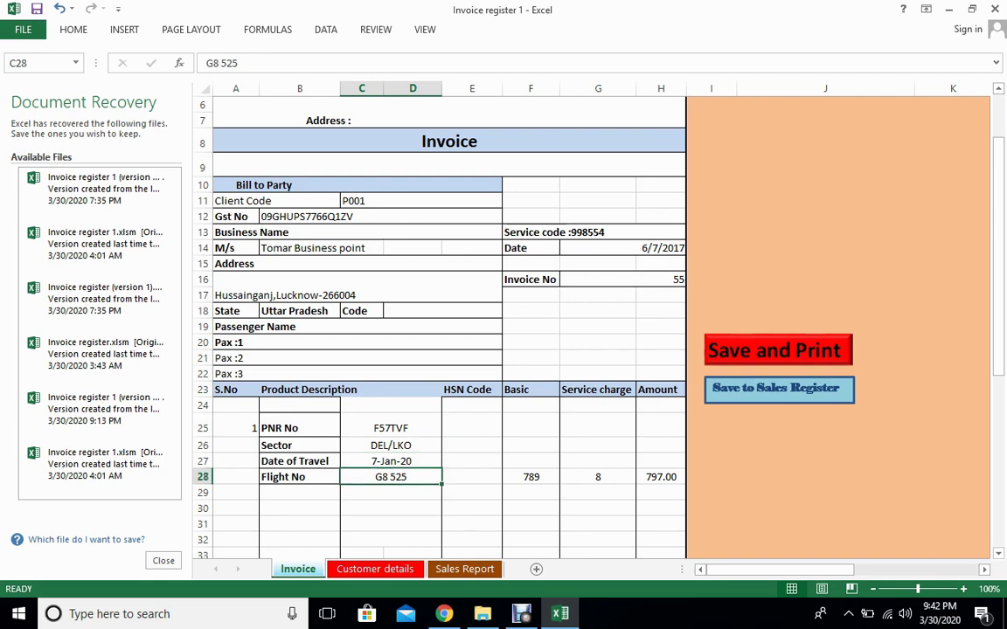
click(472, 477)
click(597, 477)
click(531, 476)
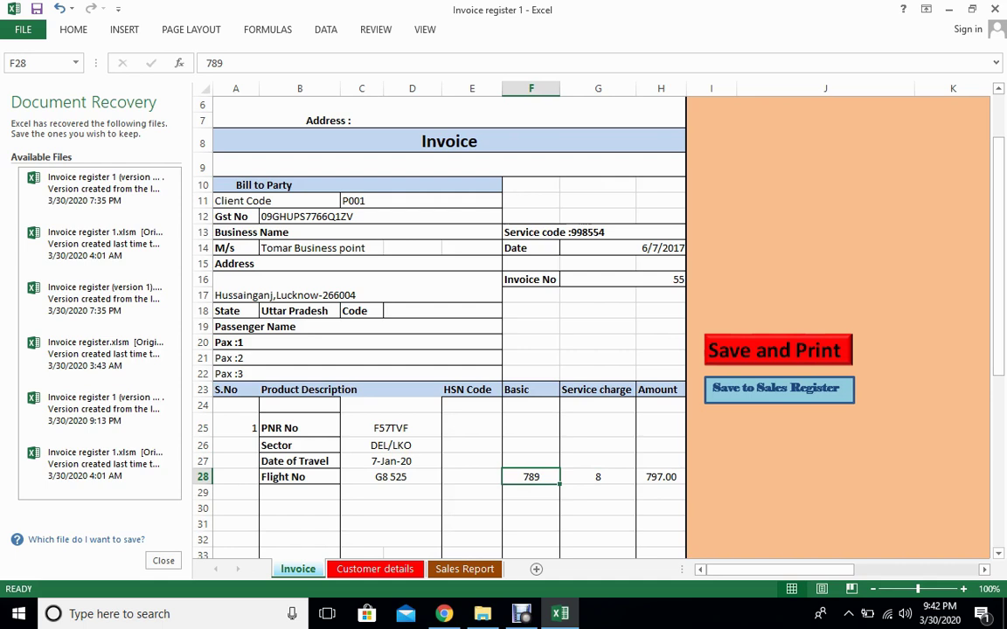
click(598, 476)
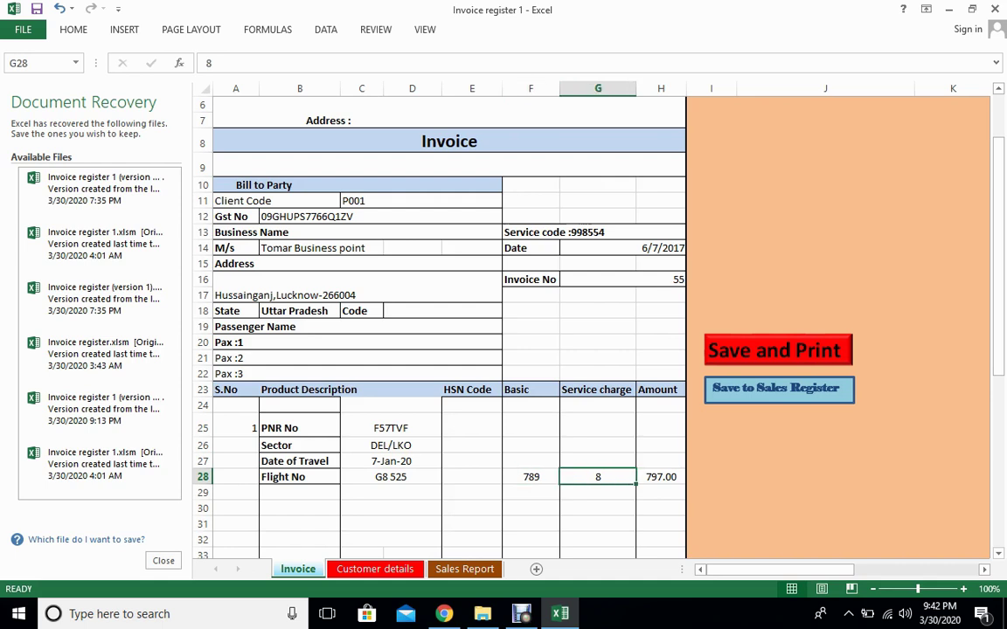
drag(997, 262, 997, 312)
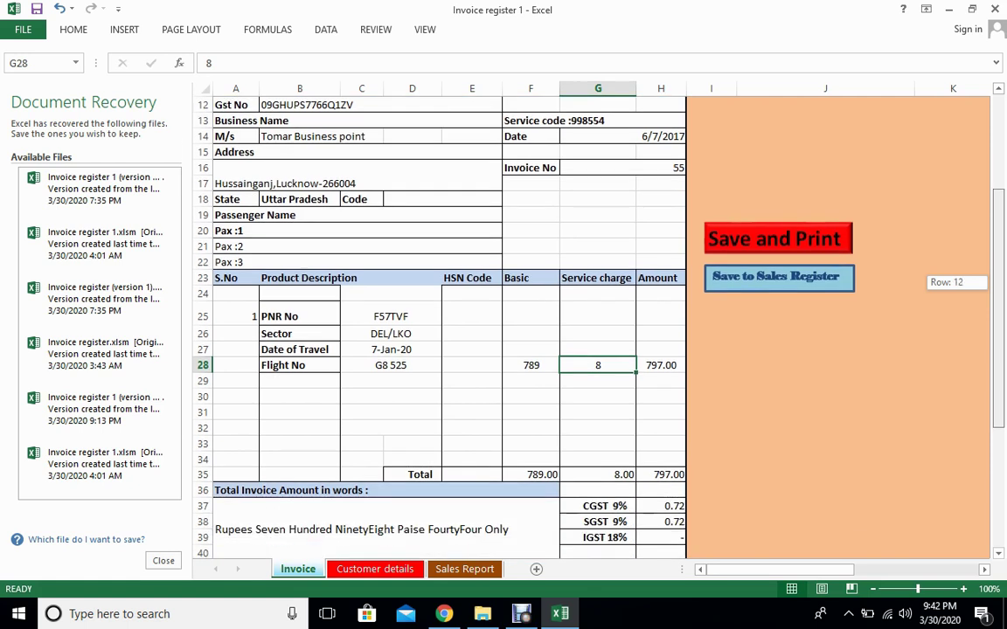
click(661, 366)
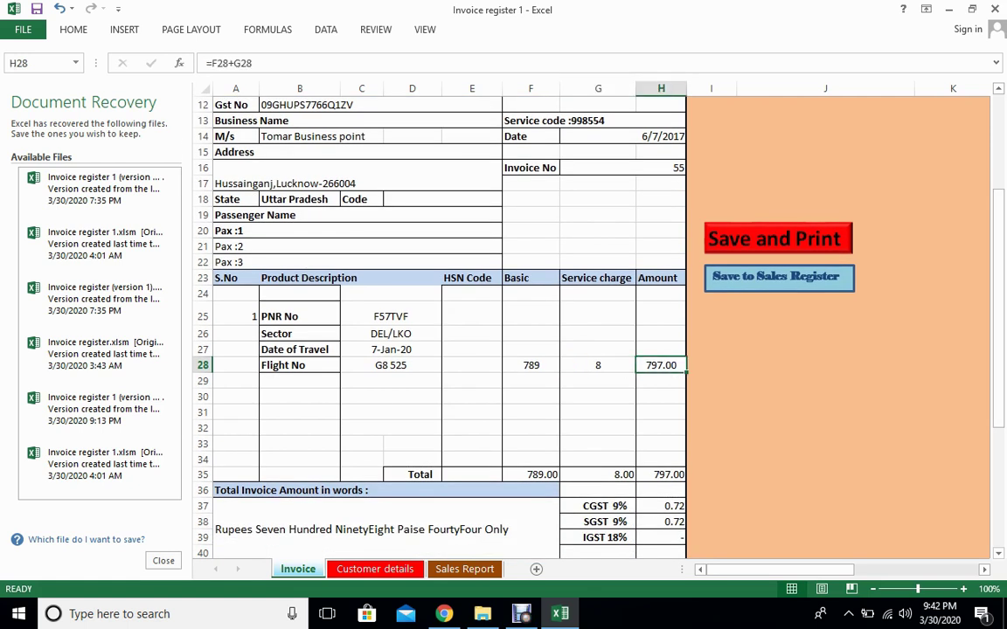
click(660, 381)
key(Down)
key(Down)
key(Down)
key(Down)
key(Down)
key(Down)
key(Down)
key(Down)
key(Down)
key(Up)
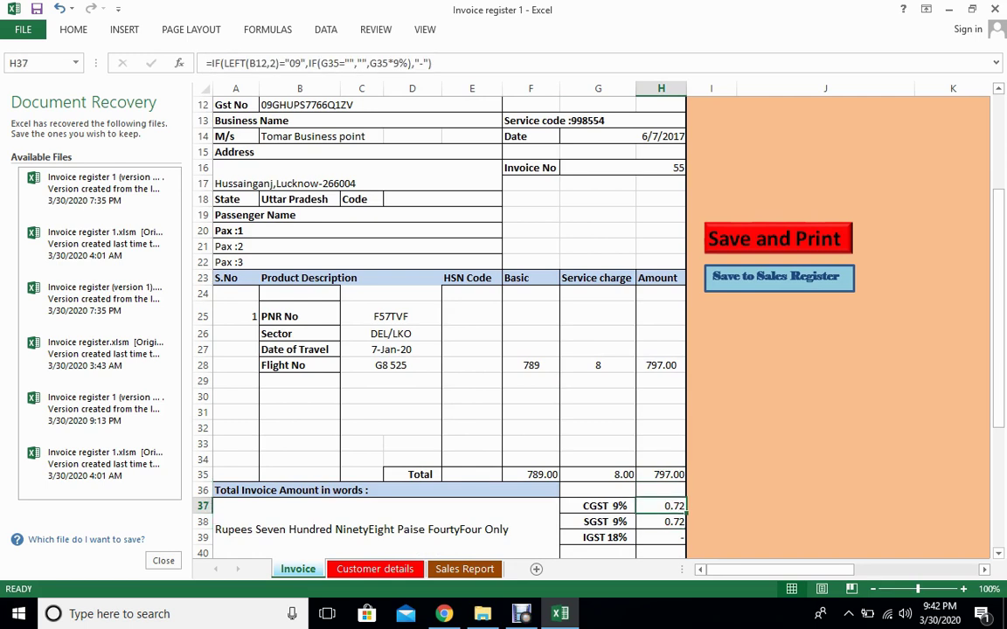
key(Left)
key(Left)
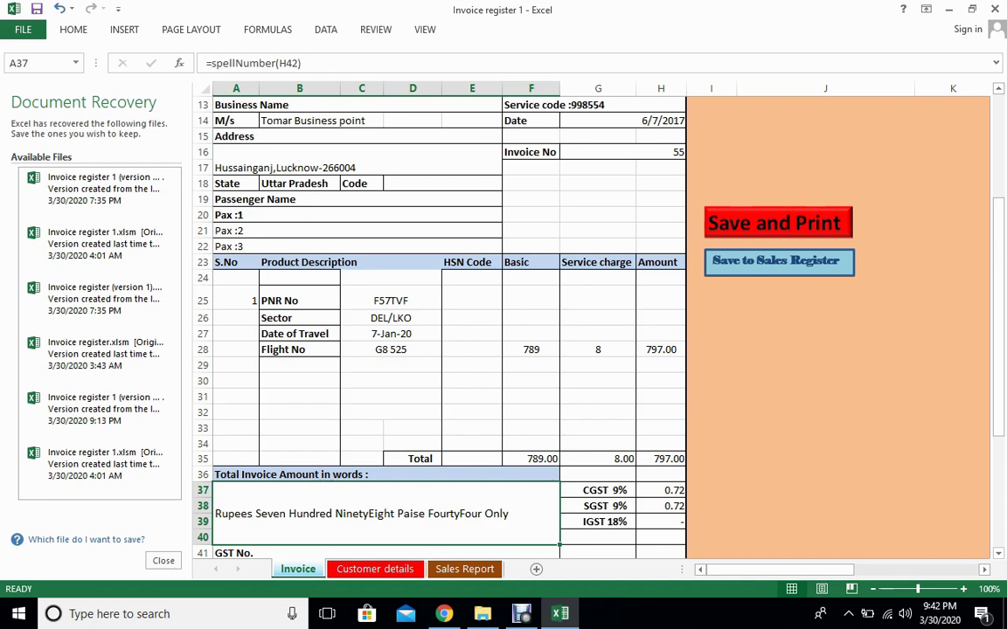
click(661, 490)
key(Down)
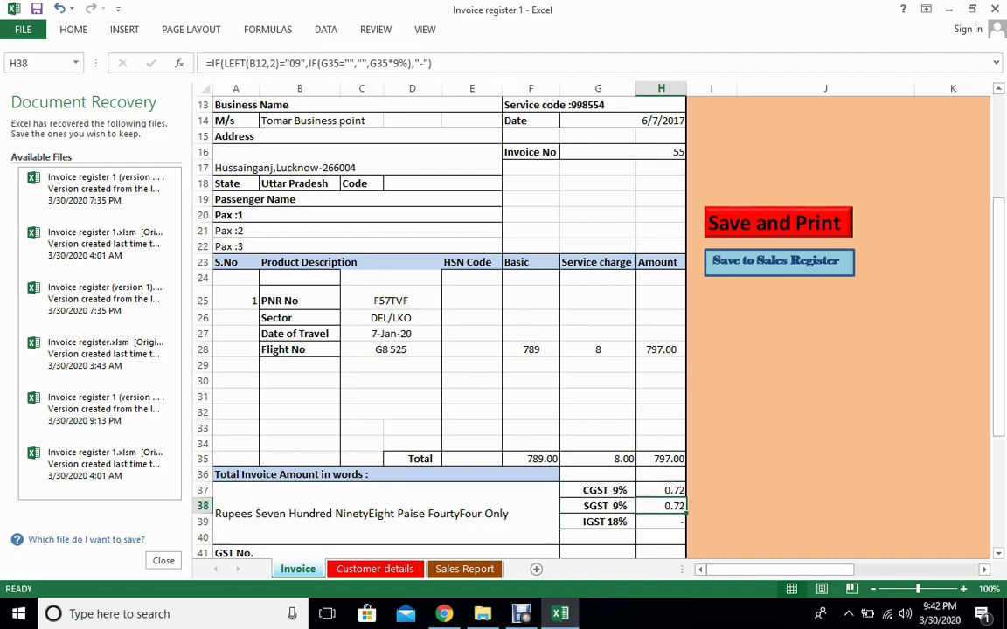
key(Down)
key(Down)
key(Down)
key(Down)
key(Down)
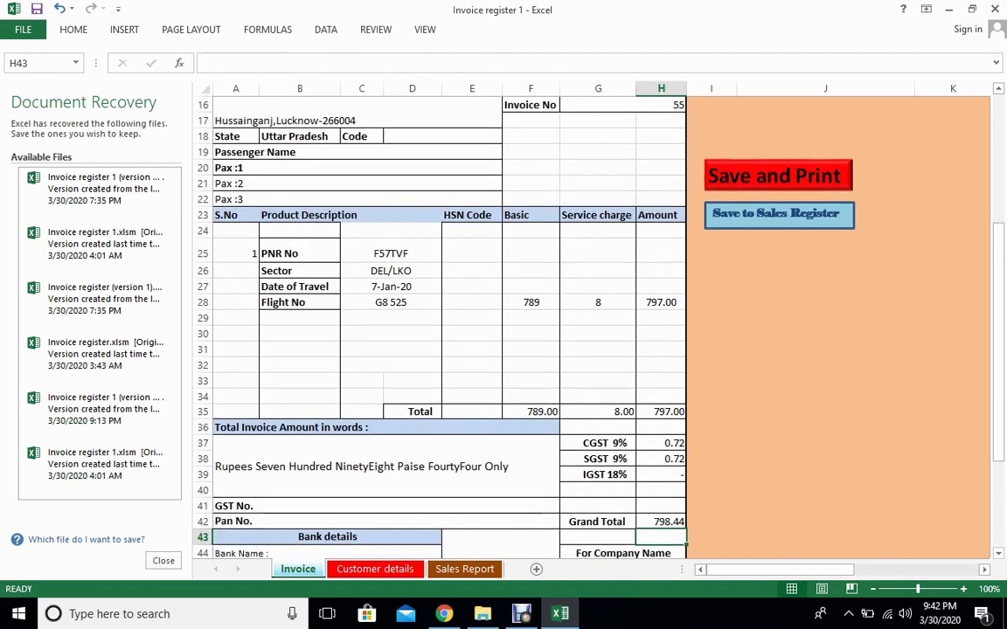
key(Down)
key(Down)
key(Down)
key(Down)
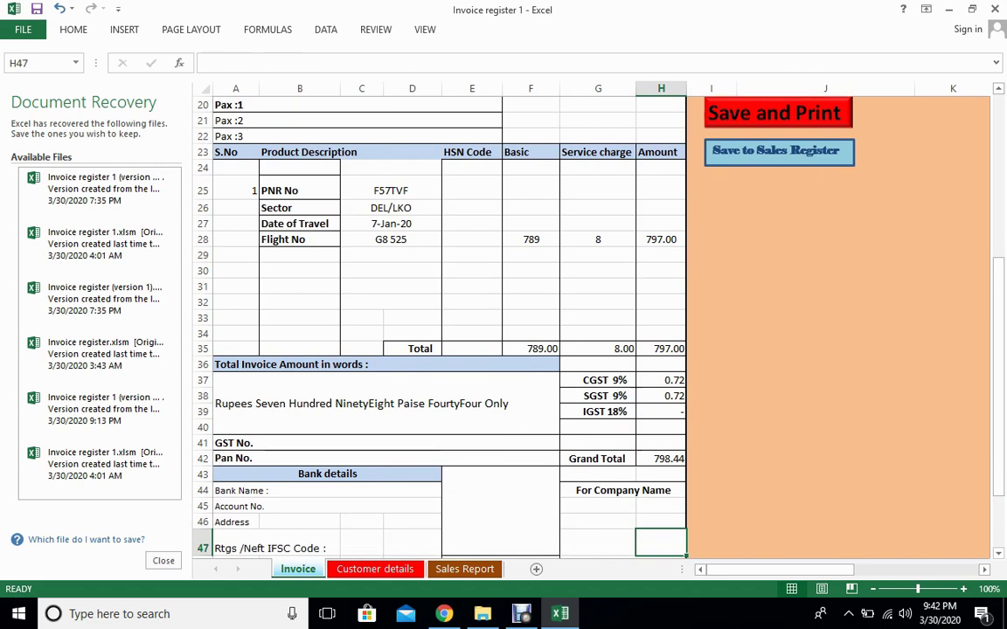
key(Down)
key(Down)
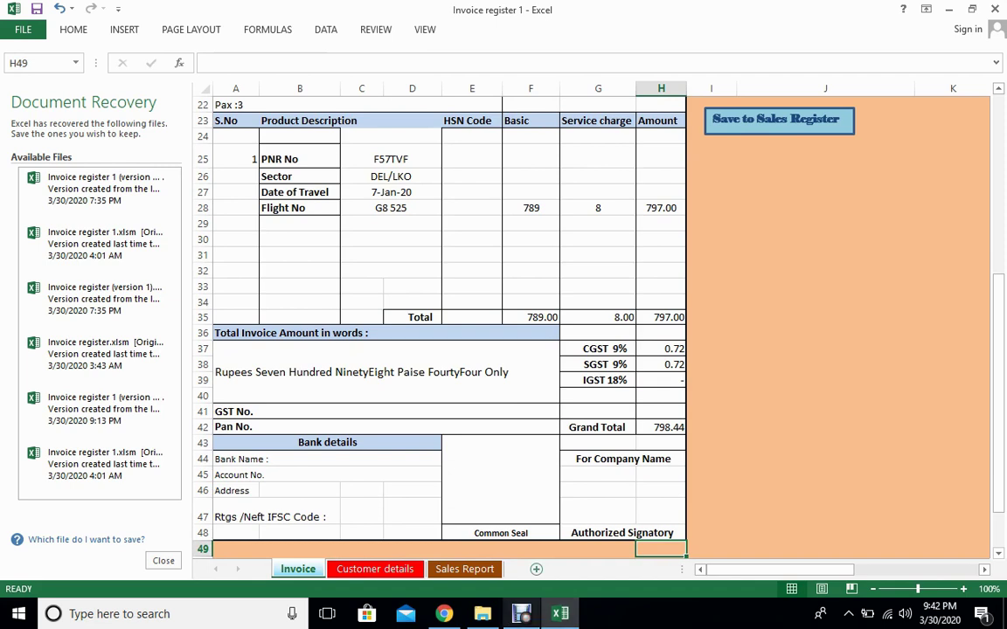
click(521, 614)
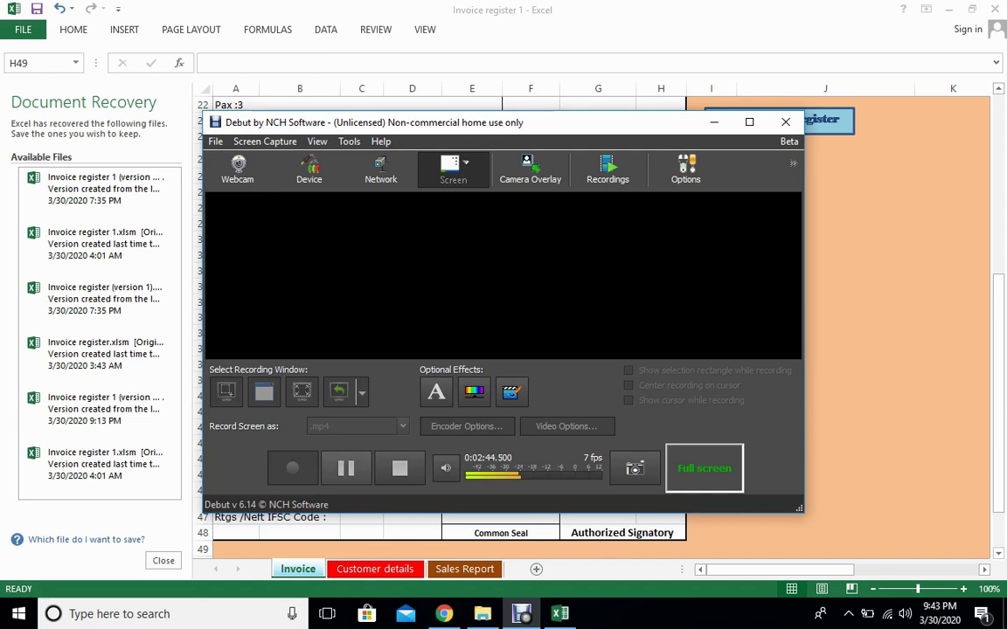
Print the invoice to PDF, changing the name from BILL 4 to BILL 5 in Desktop\Bills.
click(521, 614)
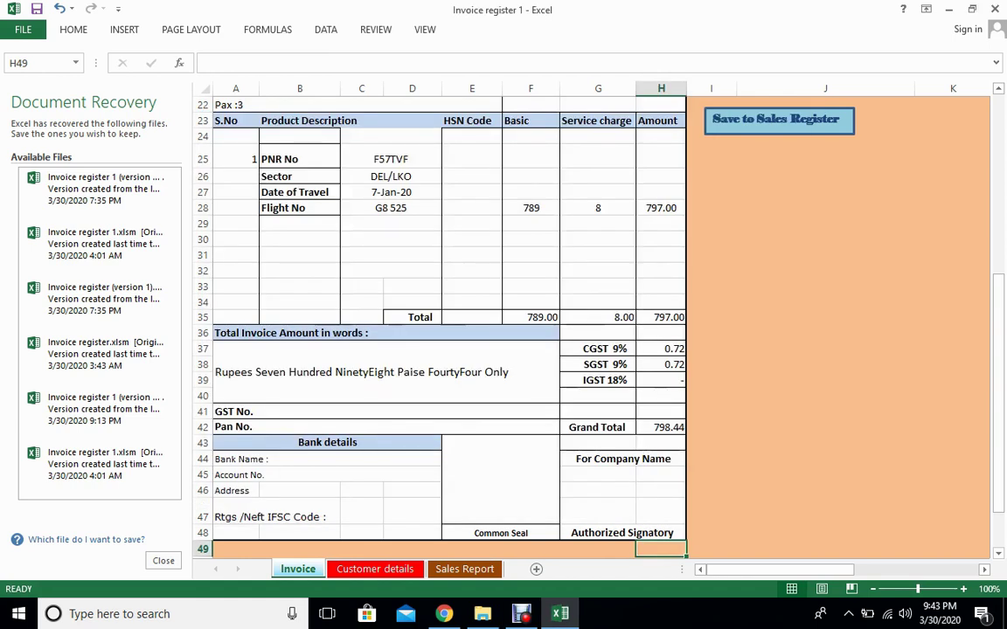
scroll(437, 324, up, 4)
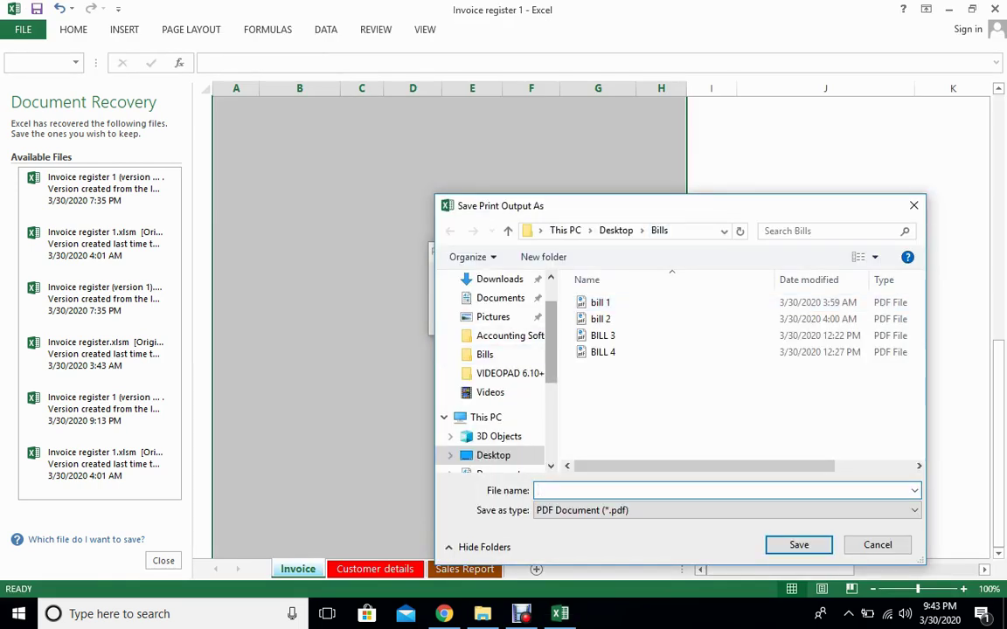
text(BILL 4)
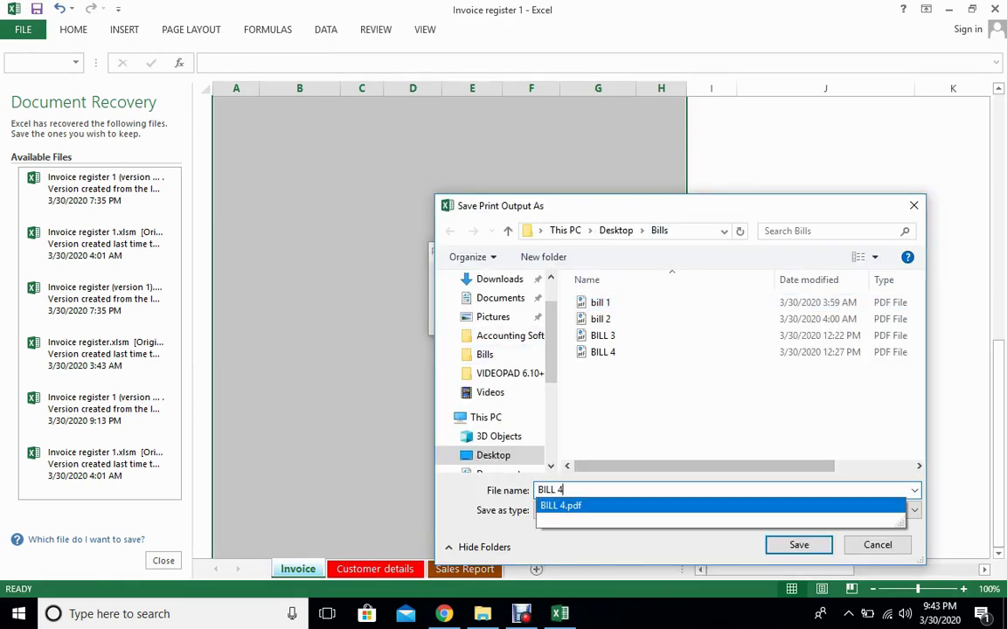
key(BackSpace)
text(5)
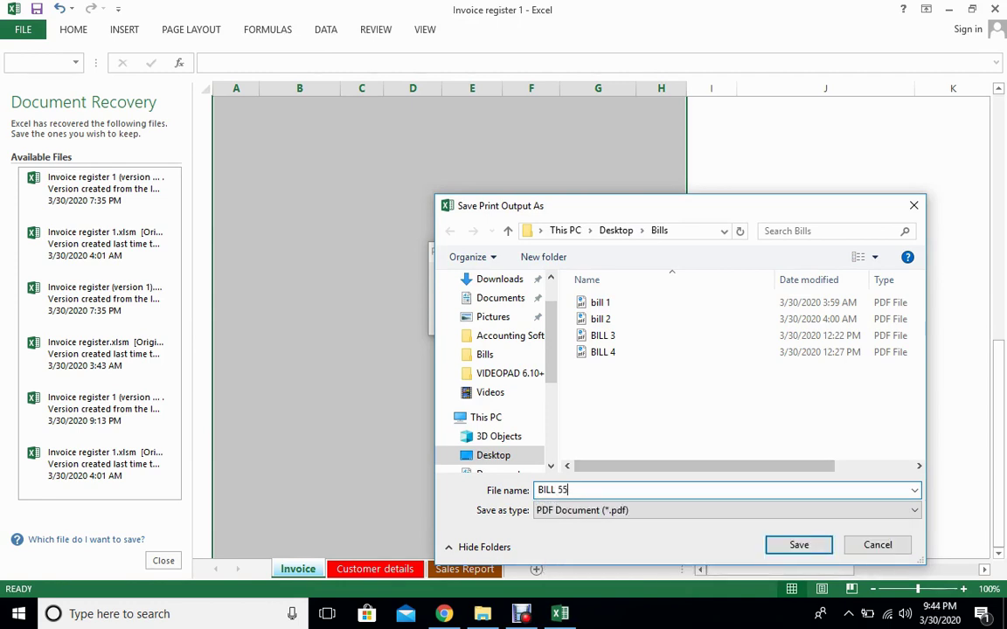
key(Return)
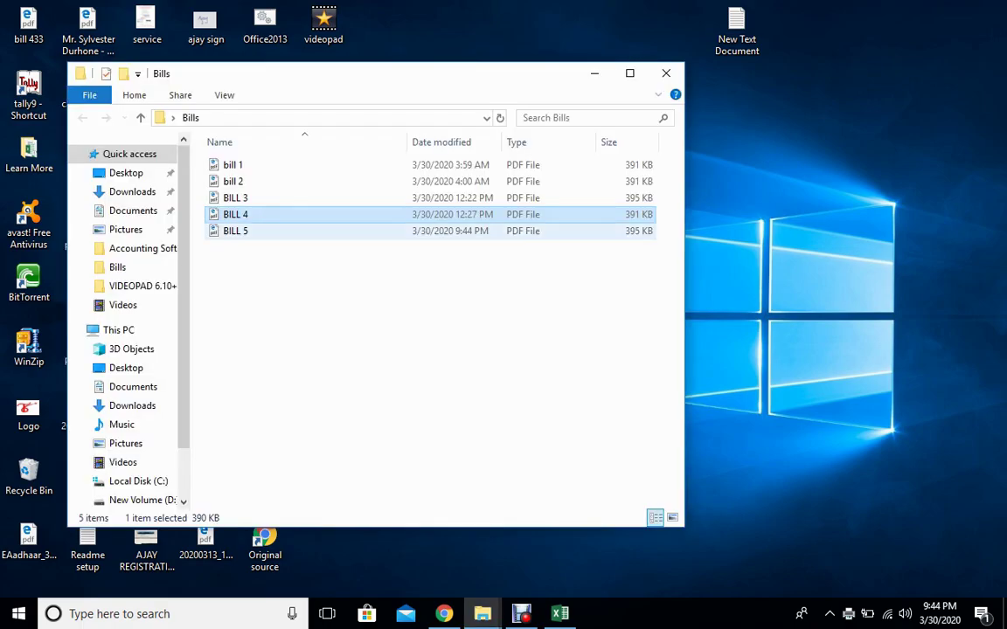
Review BILL 5.pdf in Edge, close it, and go to the workbook's Customer details sheet.
double_click(235, 231)
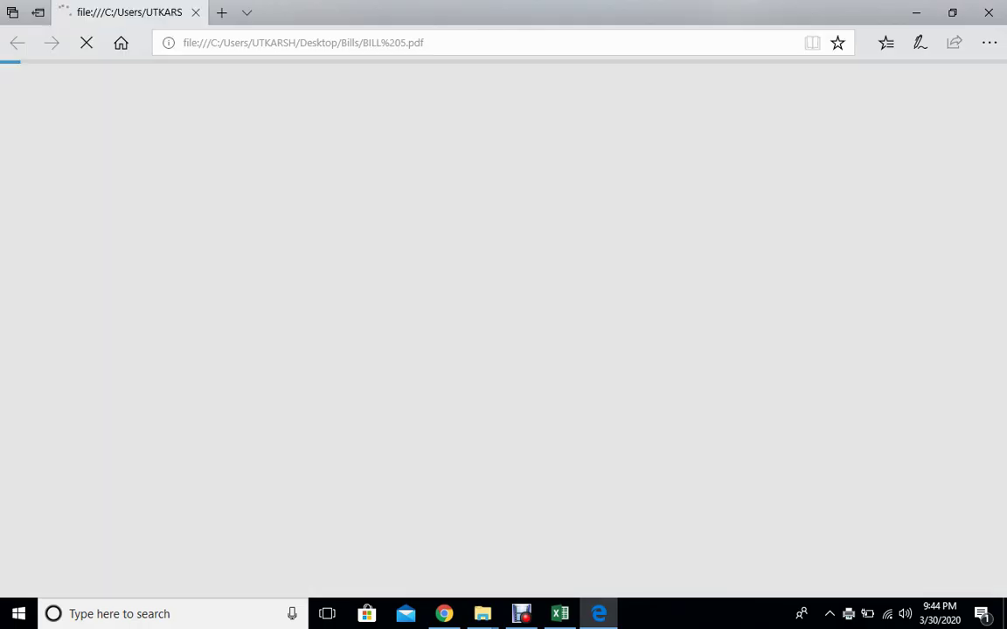
scroll(503, 350, down, 5)
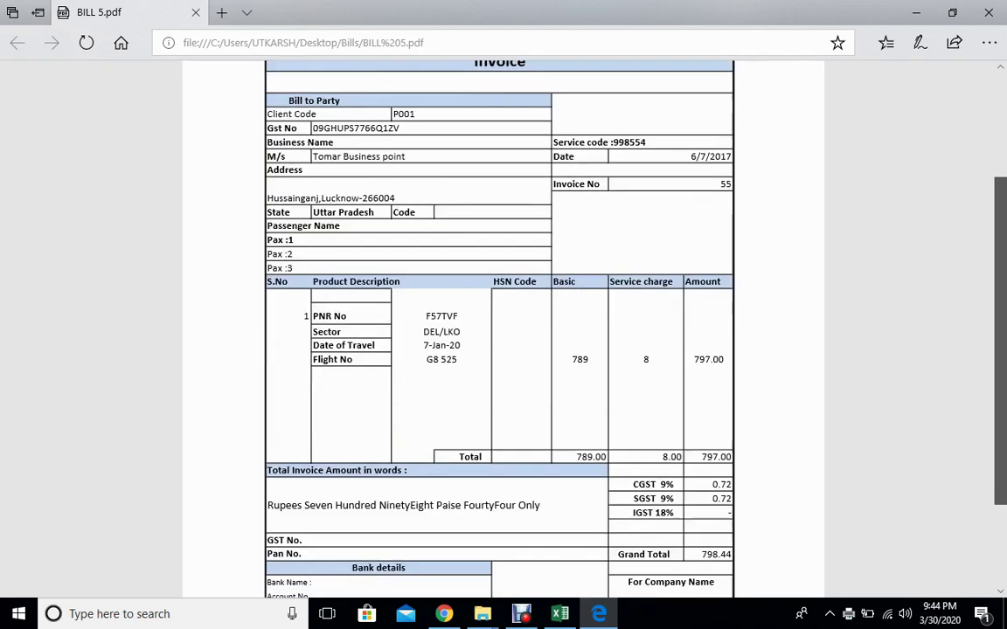
click(989, 12)
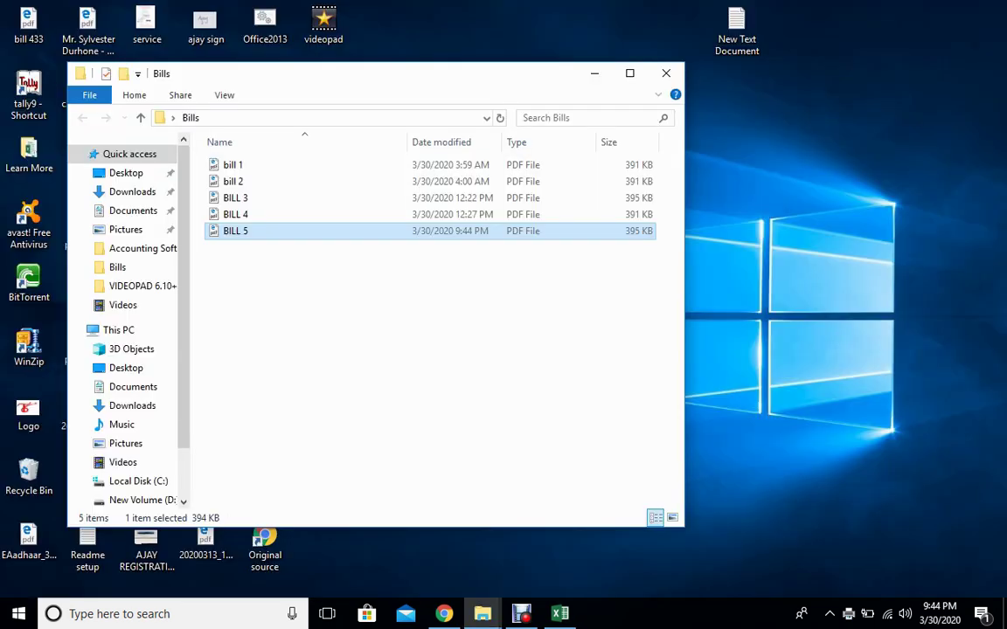
click(560, 613)
click(375, 569)
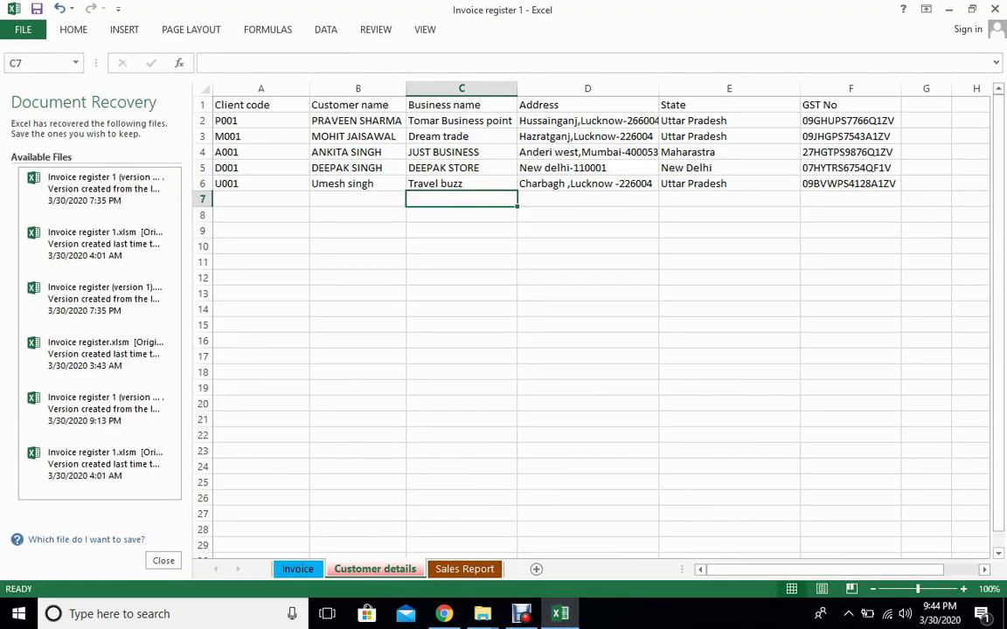
Review the Customer details headers through GST No and rows below, then return to the Invoice sheet.
key(ctrl+Home)
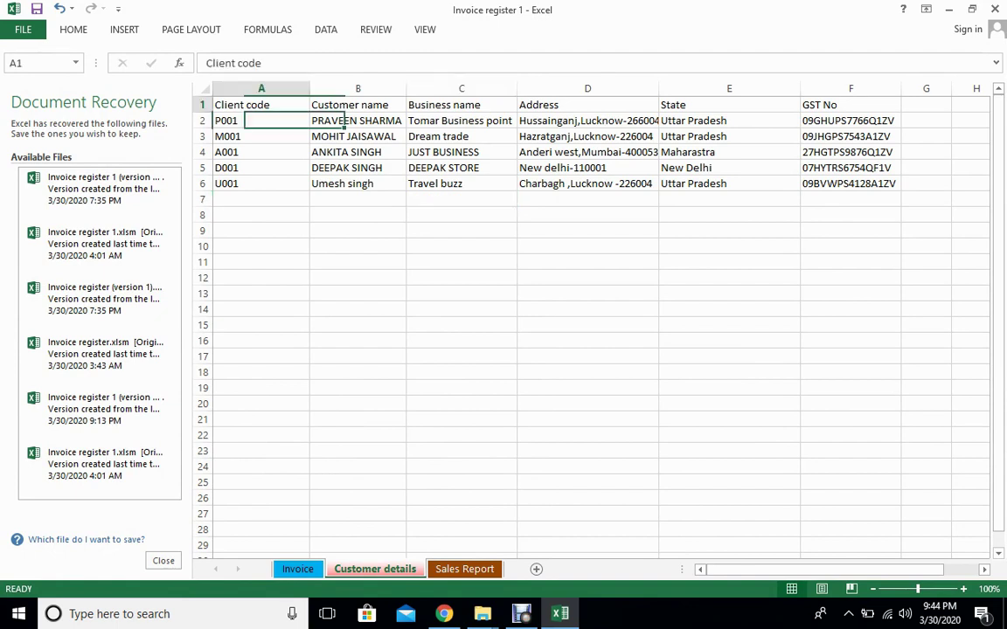
click(357, 105)
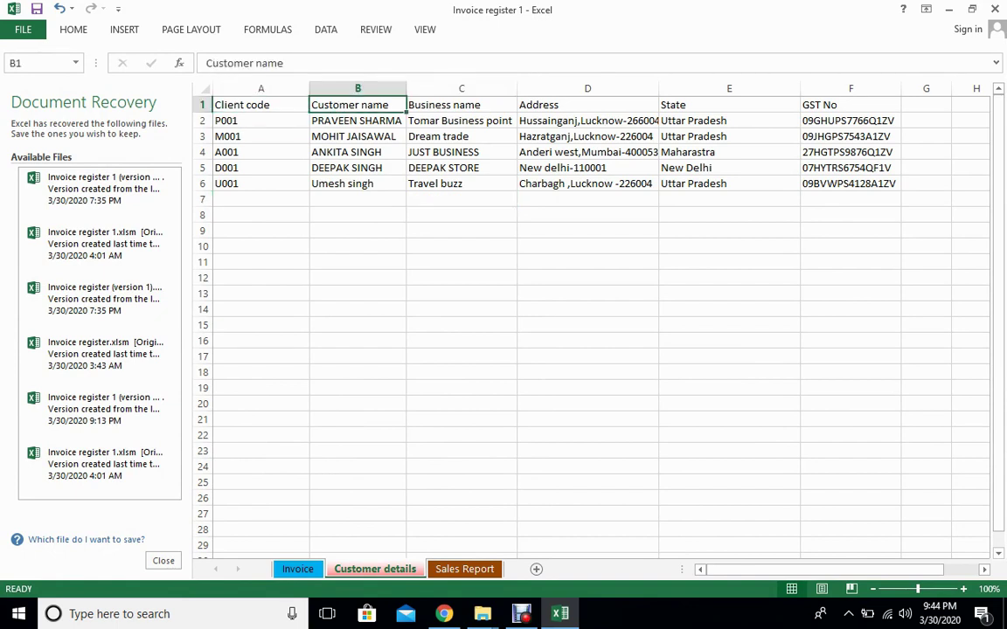
key(Right)
key(Right)
key(Right)
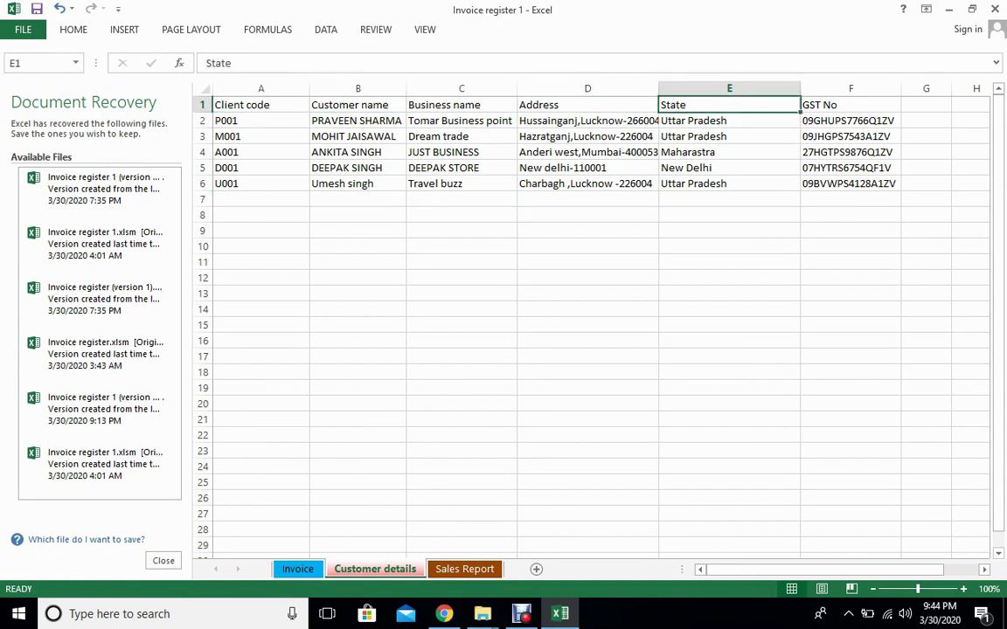
key(Right)
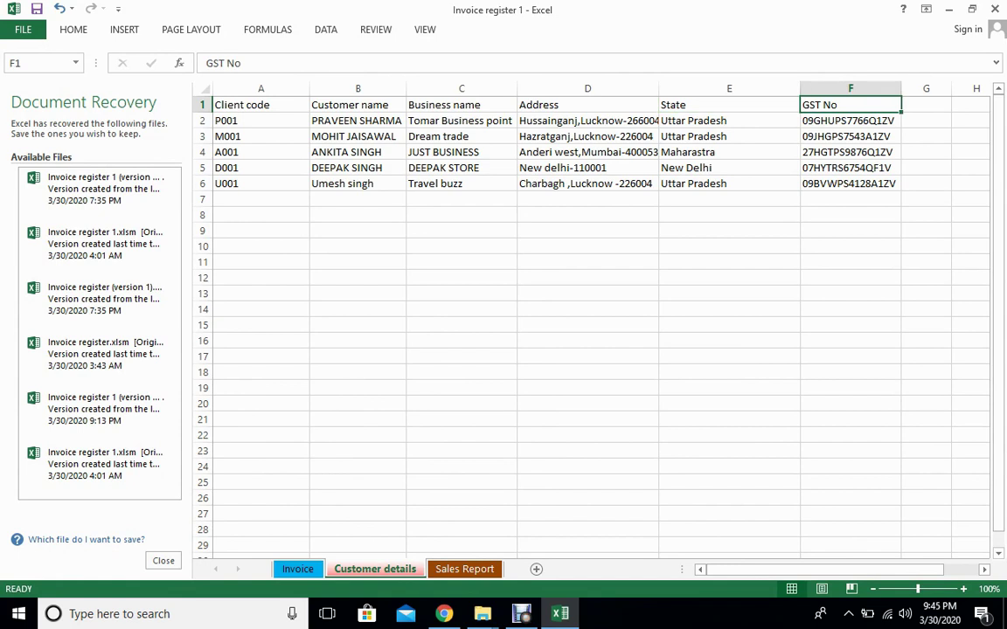
click(849, 120)
key(Down)
key(Down)
key(Down)
key(Down)
key(Down)
key(Down)
key(Down)
key(Down)
key(Down)
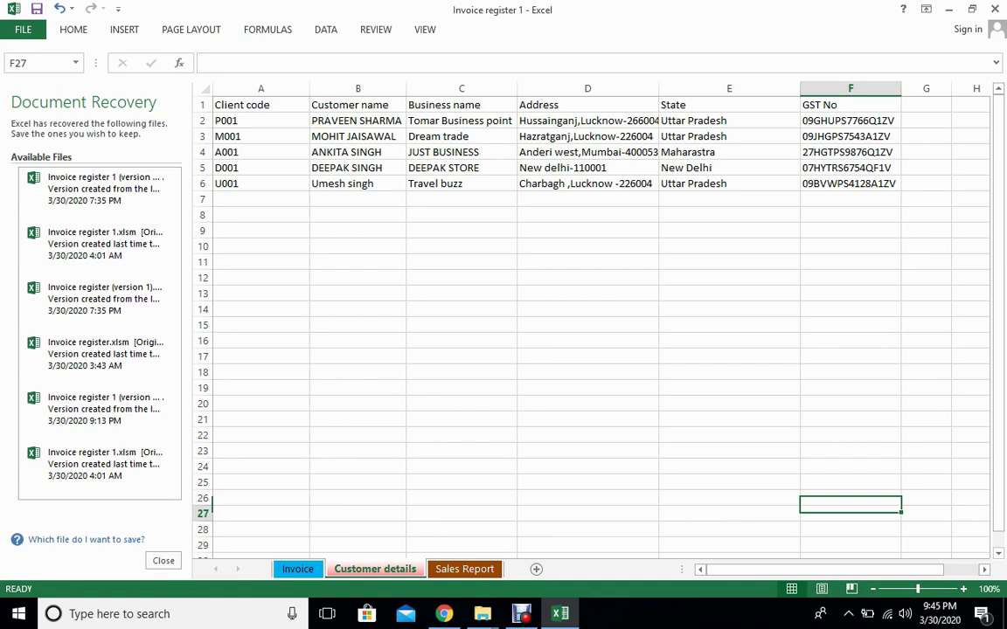
key(Page_Down)
key(Page_Down)
key(Page_Down)
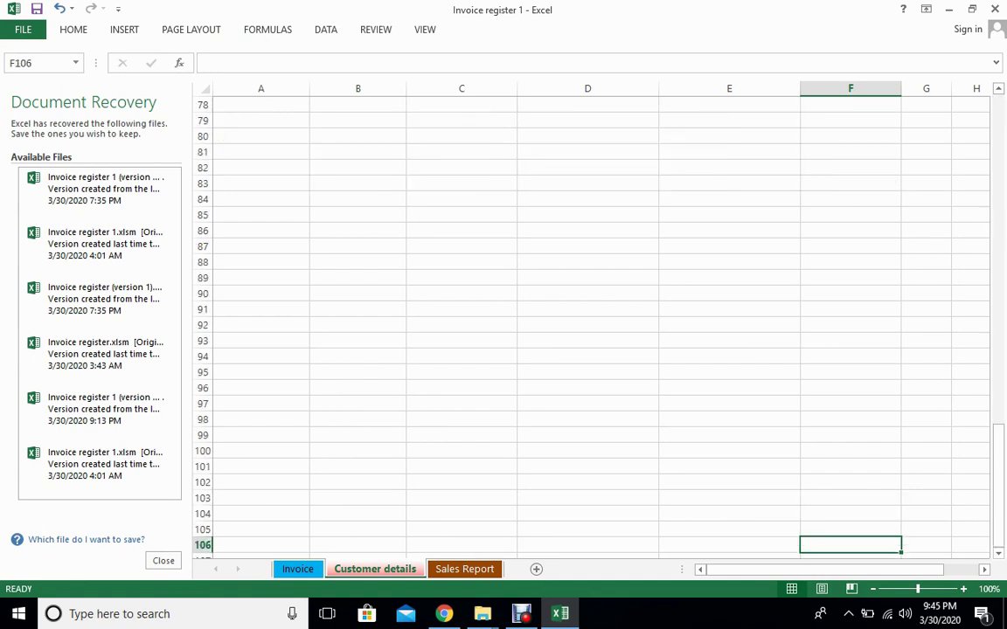
key(Page_Up)
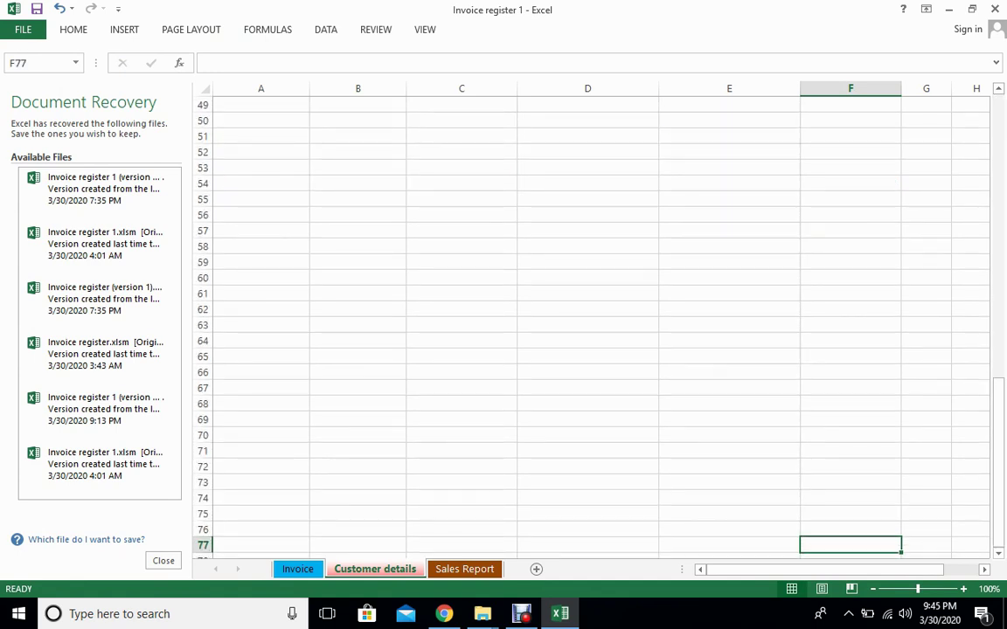
key(ctrl+Page_Up)
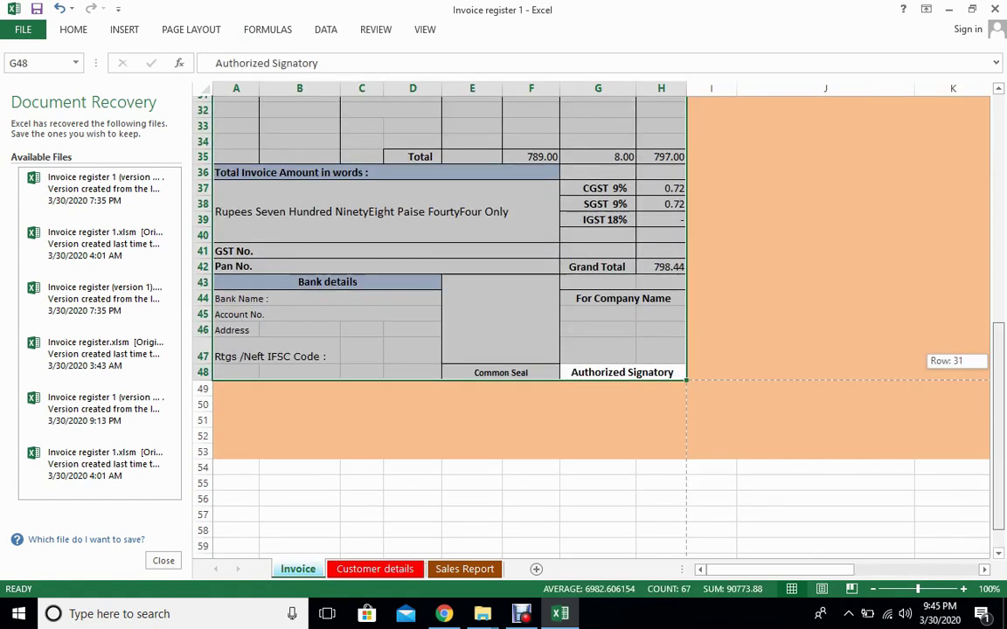
Dismiss the row-number message, check the Bills folder, and view invoice 55 on the Sales Report sheet.
drag(998, 437, 999, 192)
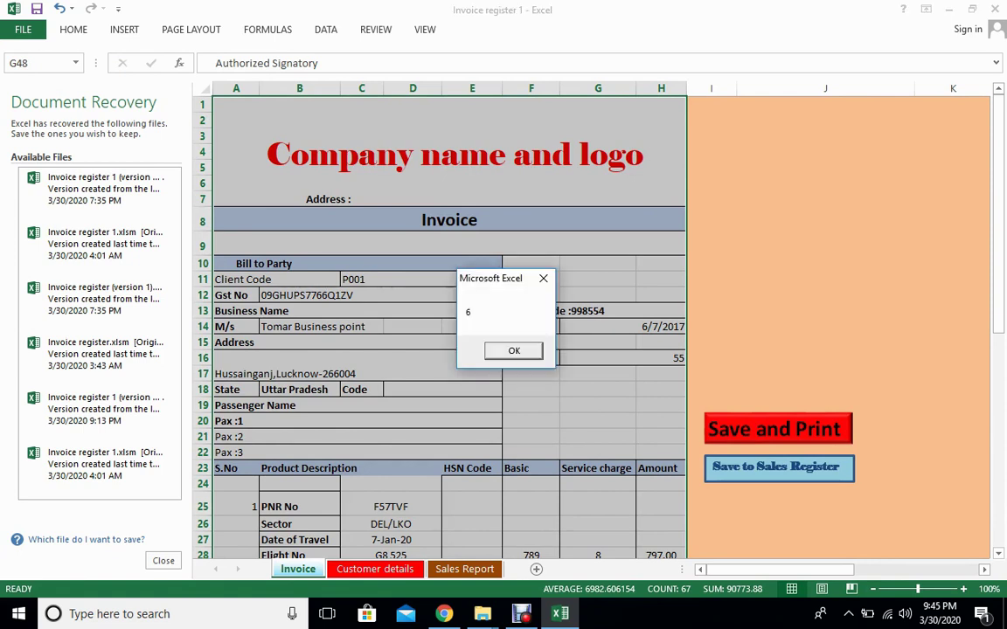
key(Return)
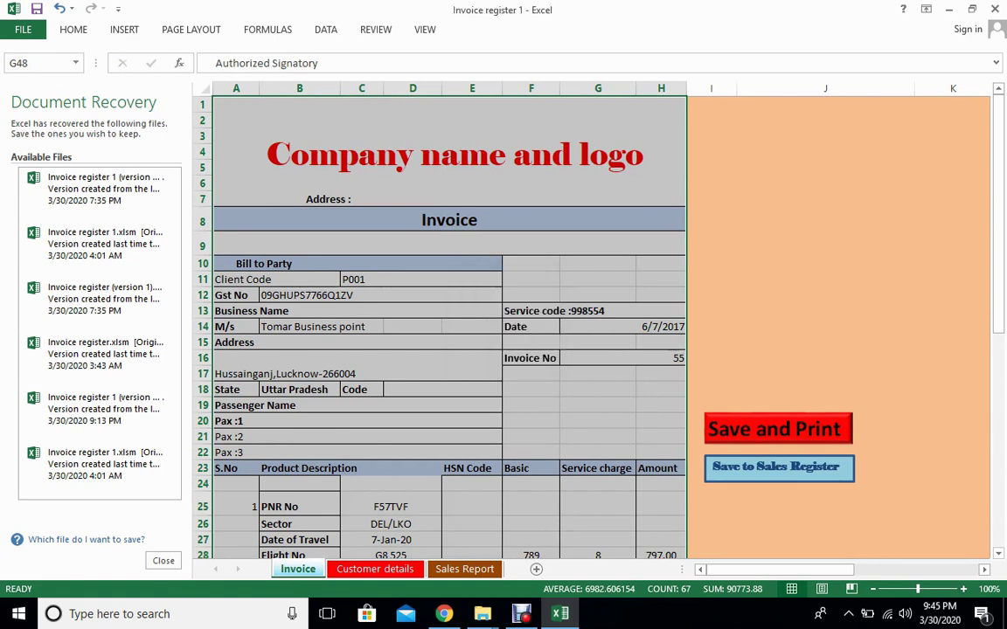
click(482, 613)
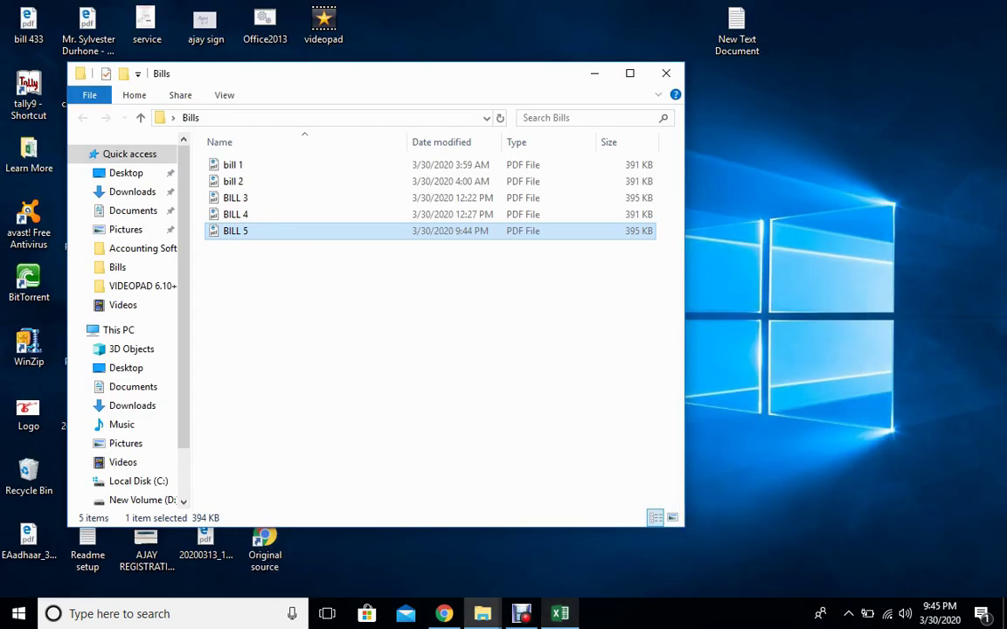
key(alt+Tab)
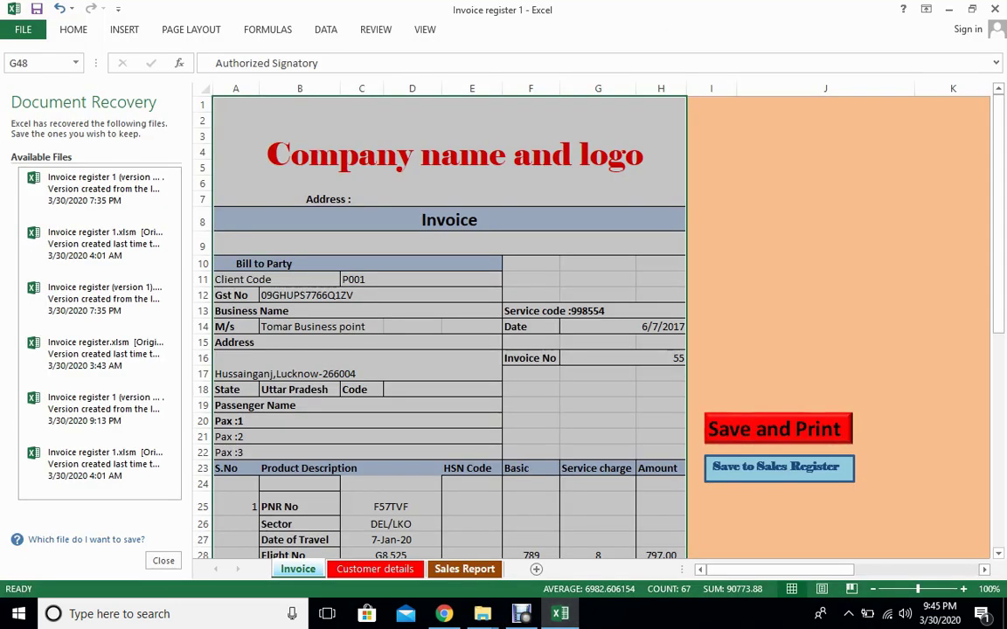
click(470, 569)
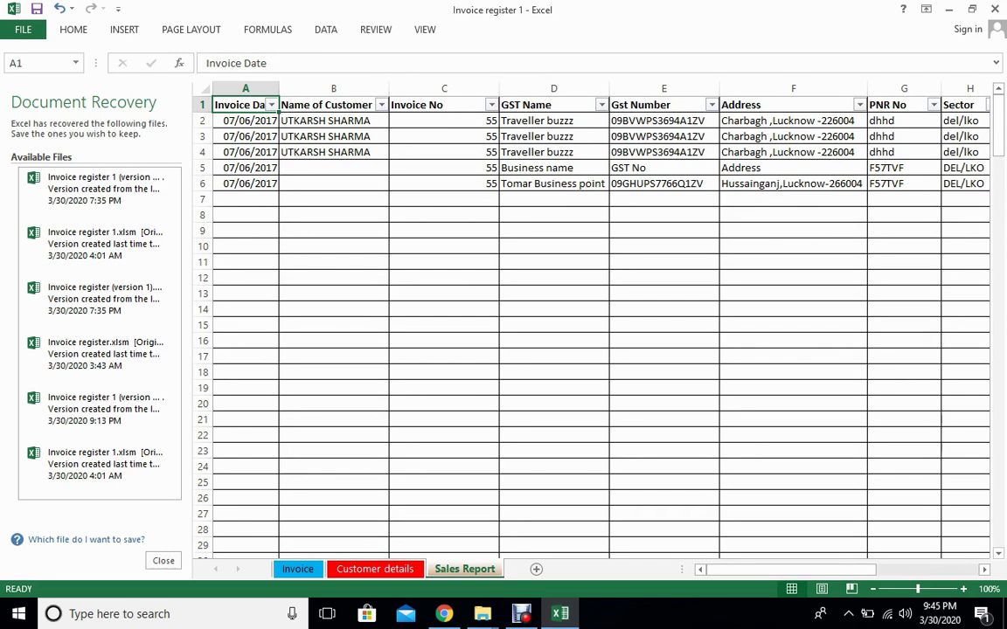
key(ctrl+Down)
key(Right)
key(Right)
key(Right)
key(Right)
key(Right)
key(Right)
key(Right)
key(Right)
key(Right)
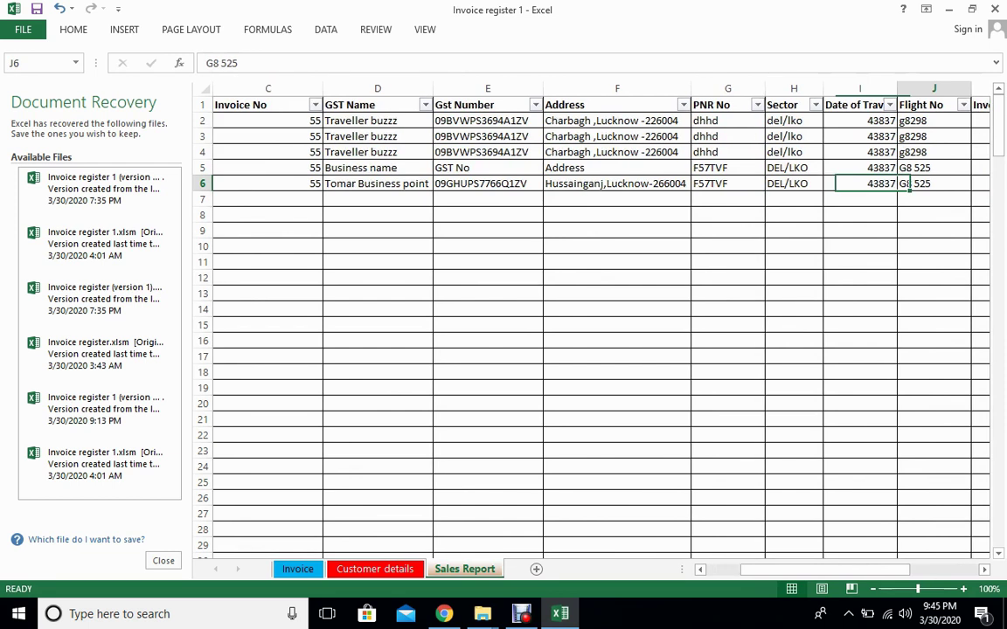
key(Right)
key(Right)
key(Right)
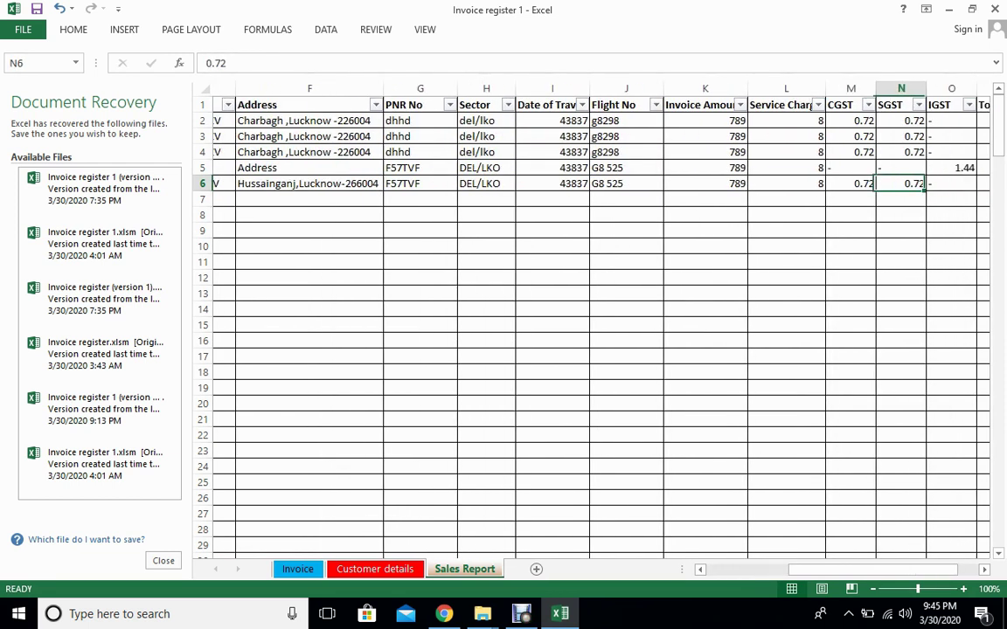
key(Right)
key(Right)
key(Right)
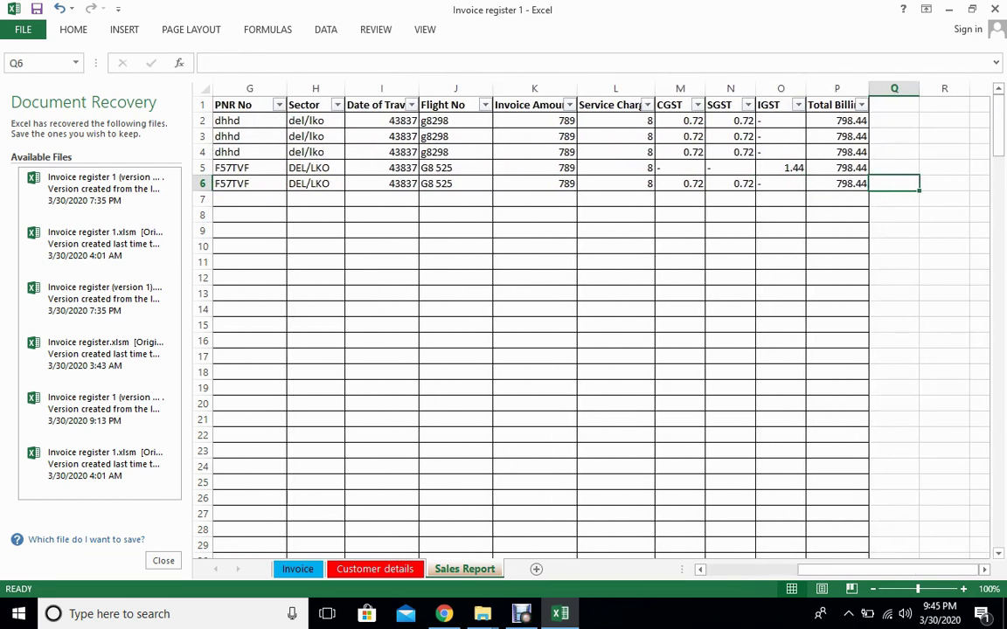
key(Left)
key(Left)
key(Left)
key(Left)
key(Left)
key(Left)
key(Left)
key(Left)
key(Left)
key(Left)
key(Left)
key(Left)
key(Left)
key(Left)
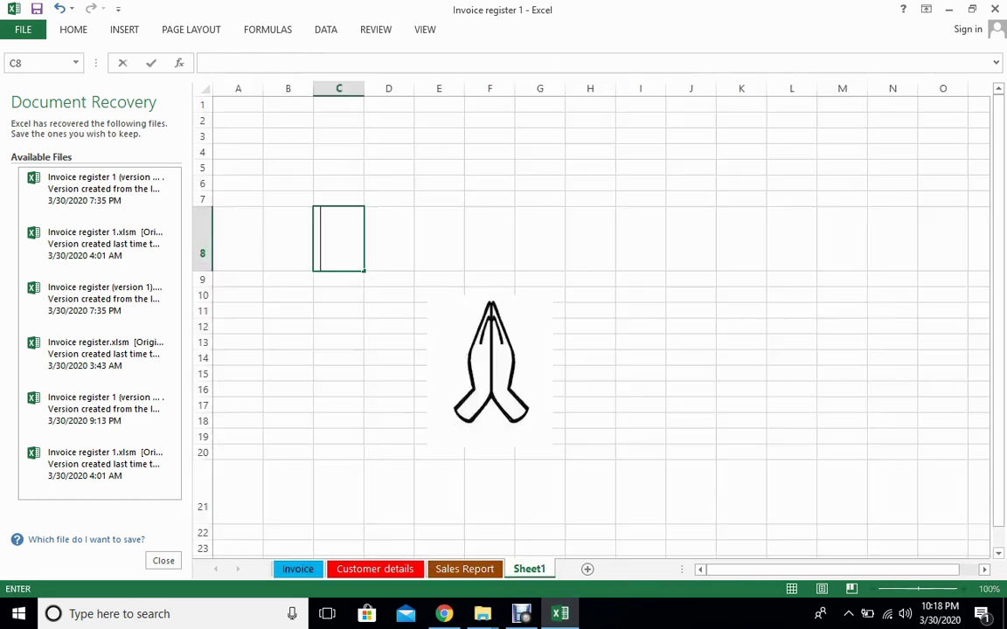
Enter 'Thanks for watching this video' in C8 and 'Take care' in C21 on Sheet1.
text(T)
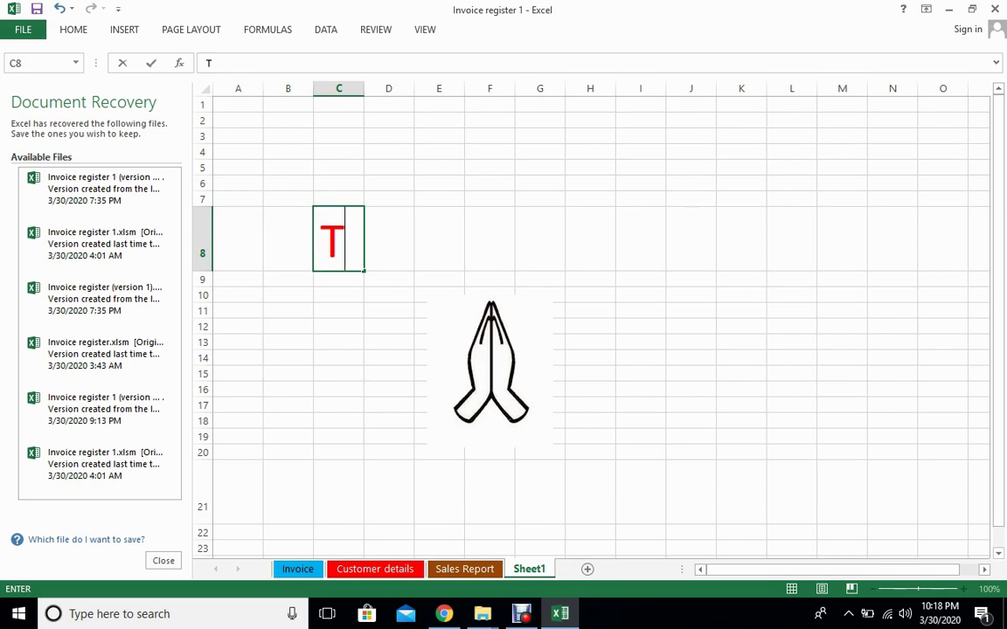
text(hanks for wa)
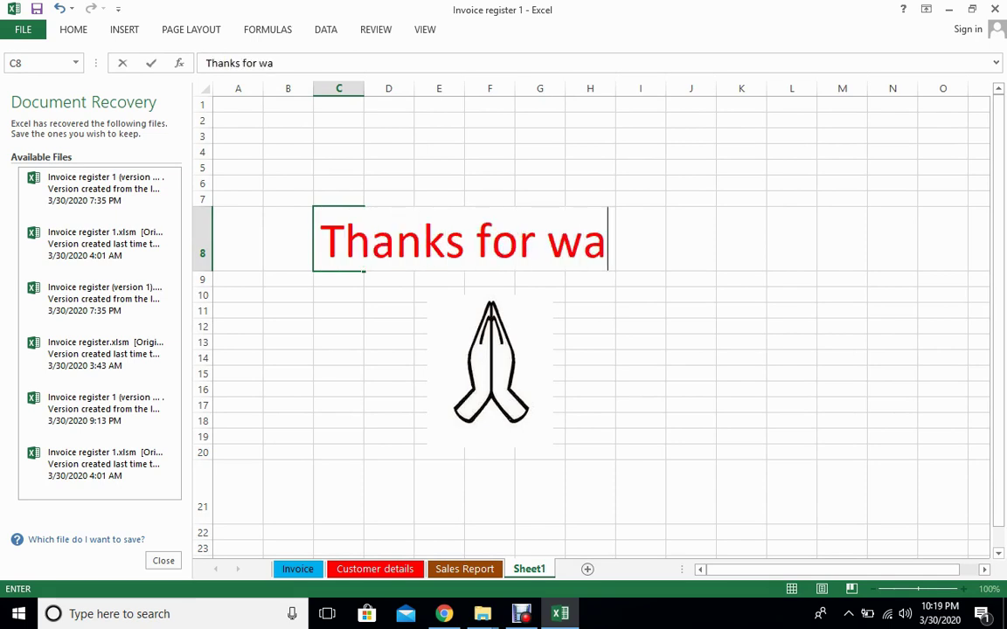
text(tching this video)
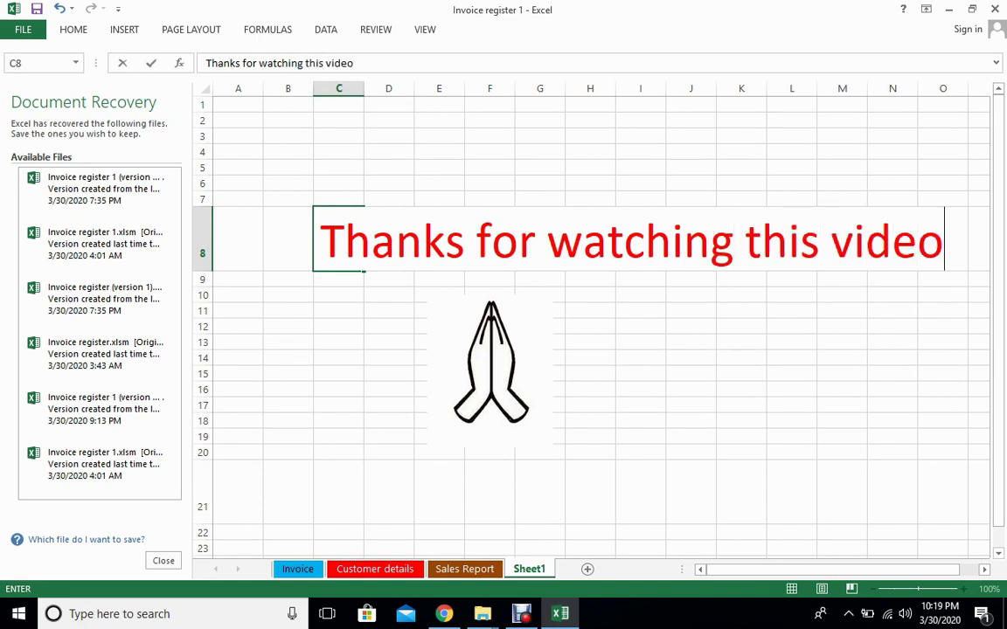
key(Return)
key(Return)
key(Down)
key(Down)
key(Down)
key(Down)
key(Down)
key(Down)
key(Down)
key(Down)
key(Down)
key(Down)
text(ta)
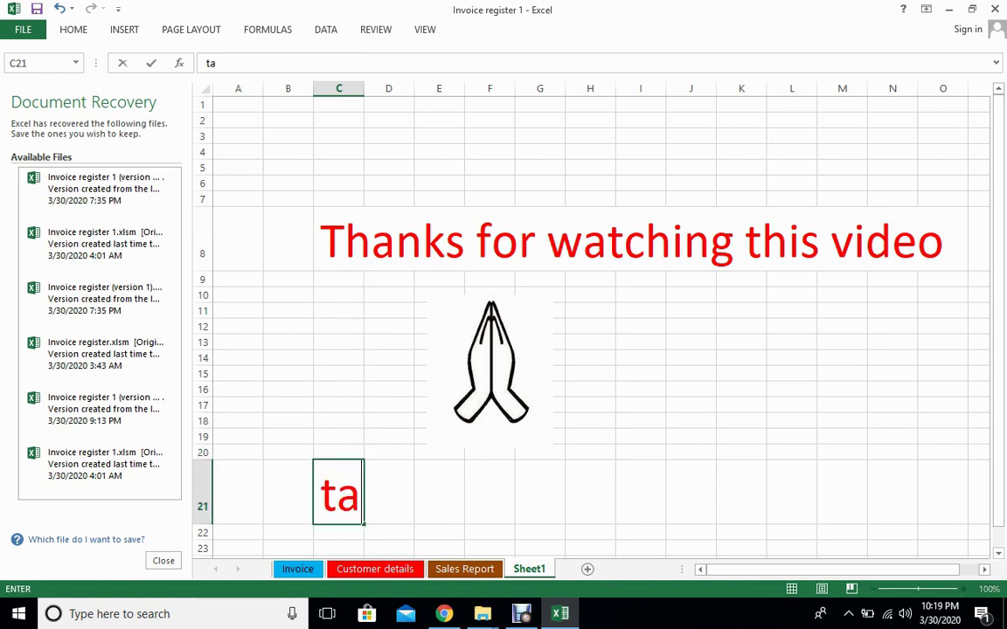
key(BackSpace)
key(BackSpace)
text(TTA)
key(BackSpace)
key(BackSpace)
text(a)
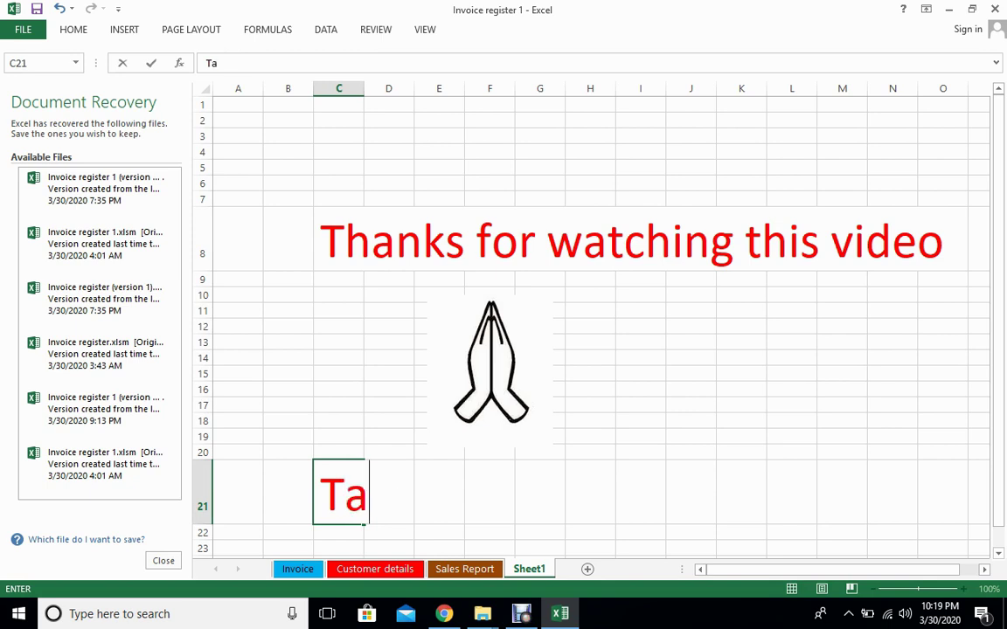
text(ke care)
key(Return)
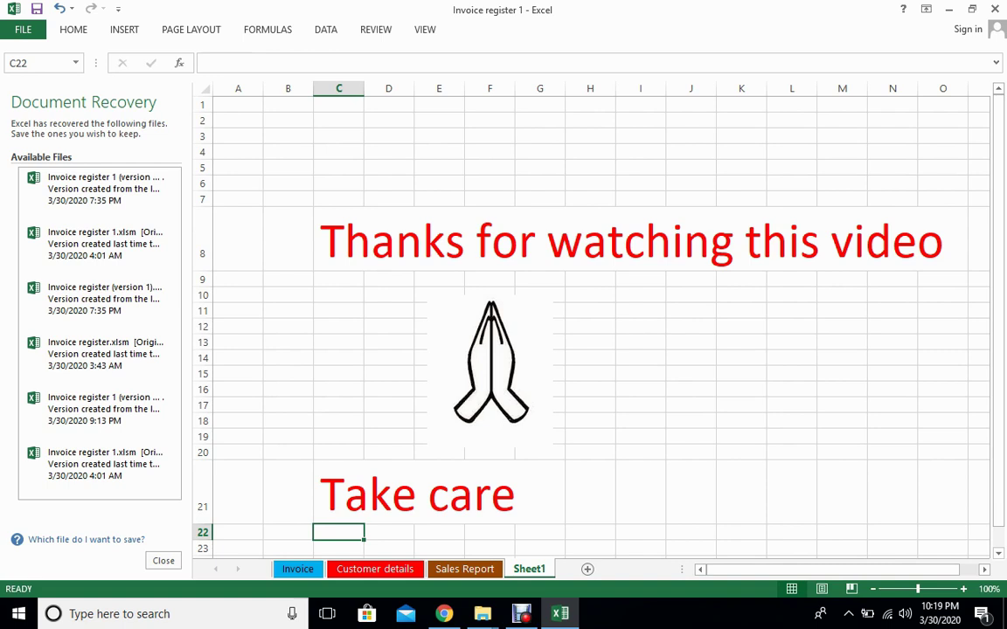